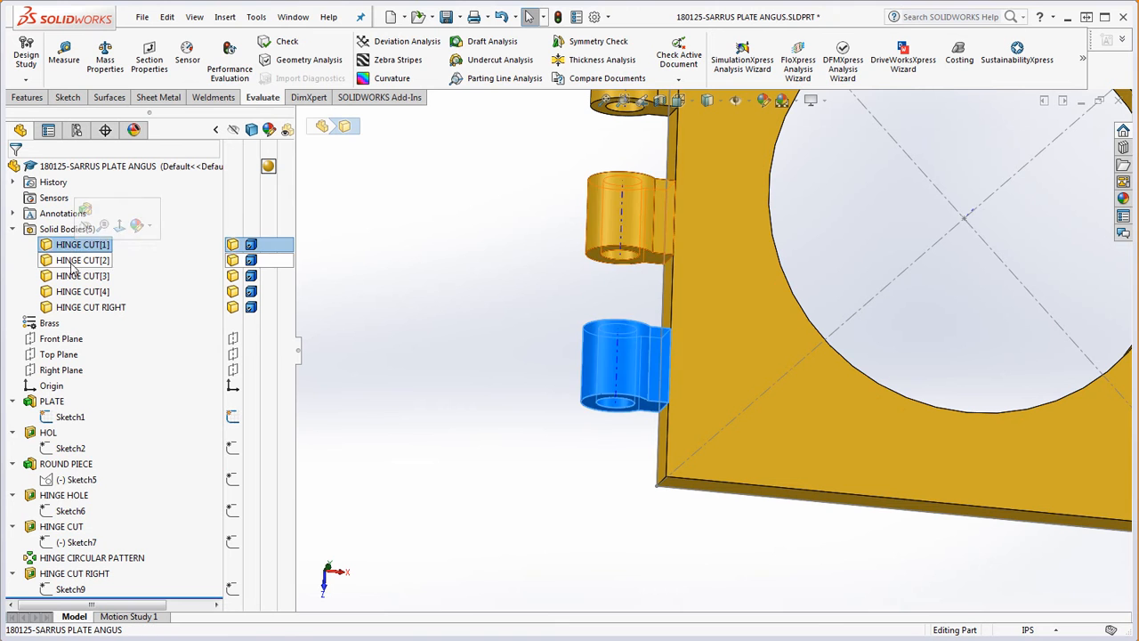
Examine the HINGE CUT and HINGE CUT RIGHT solid bodies on the plate to see which piece each one represents
click(76, 276)
click(77, 291)
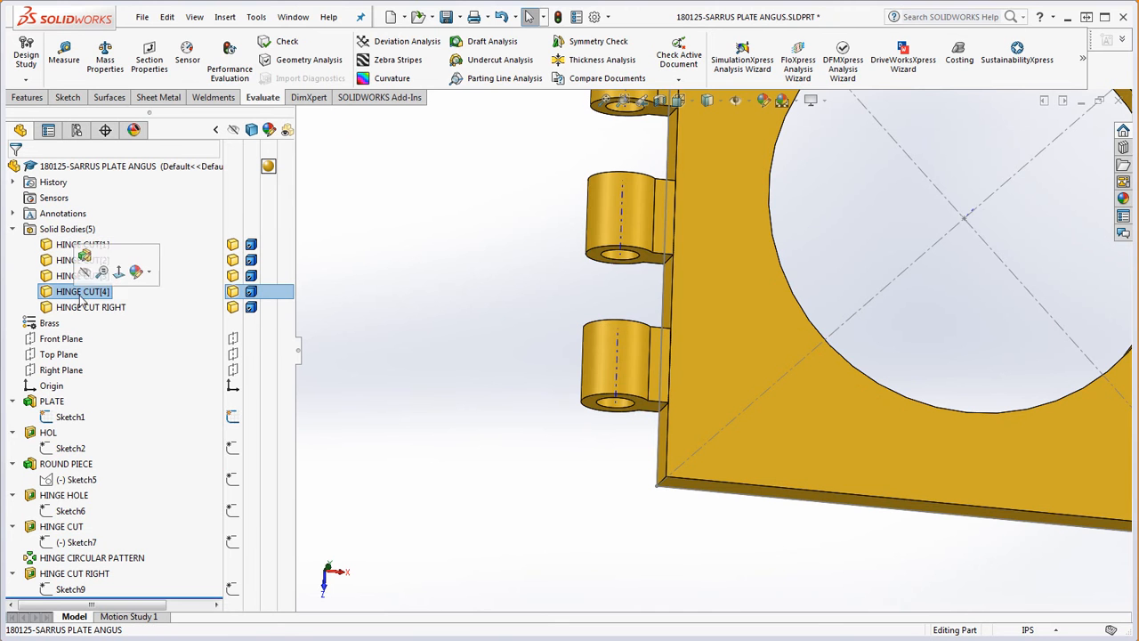
key(f)
click(82, 308)
click(445, 333)
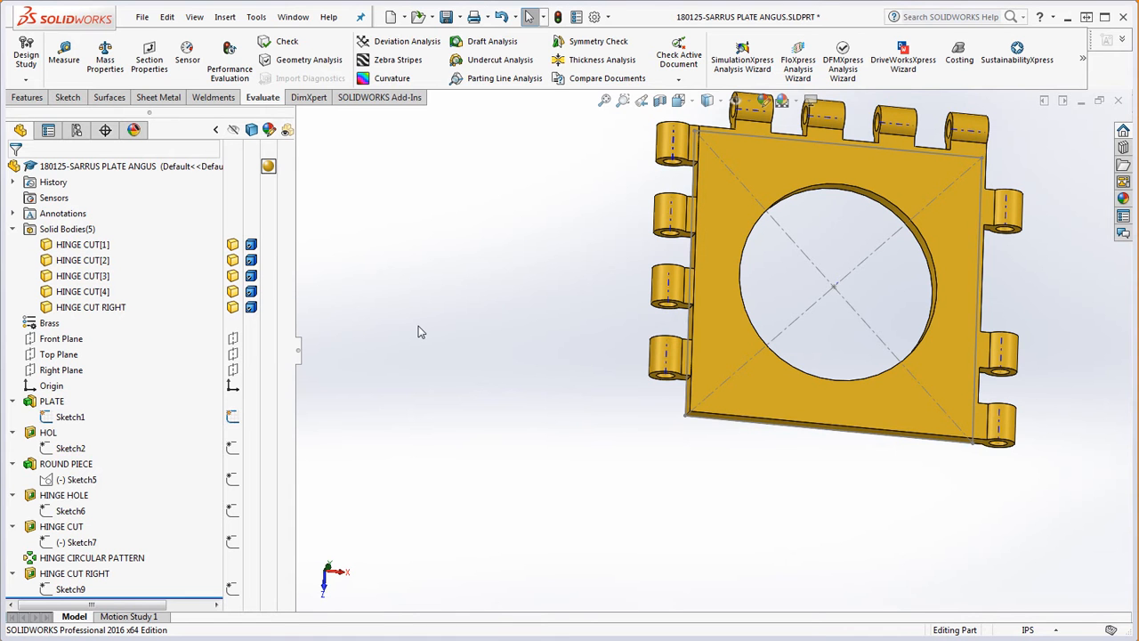
middle_drag(836, 484, 679, 372)
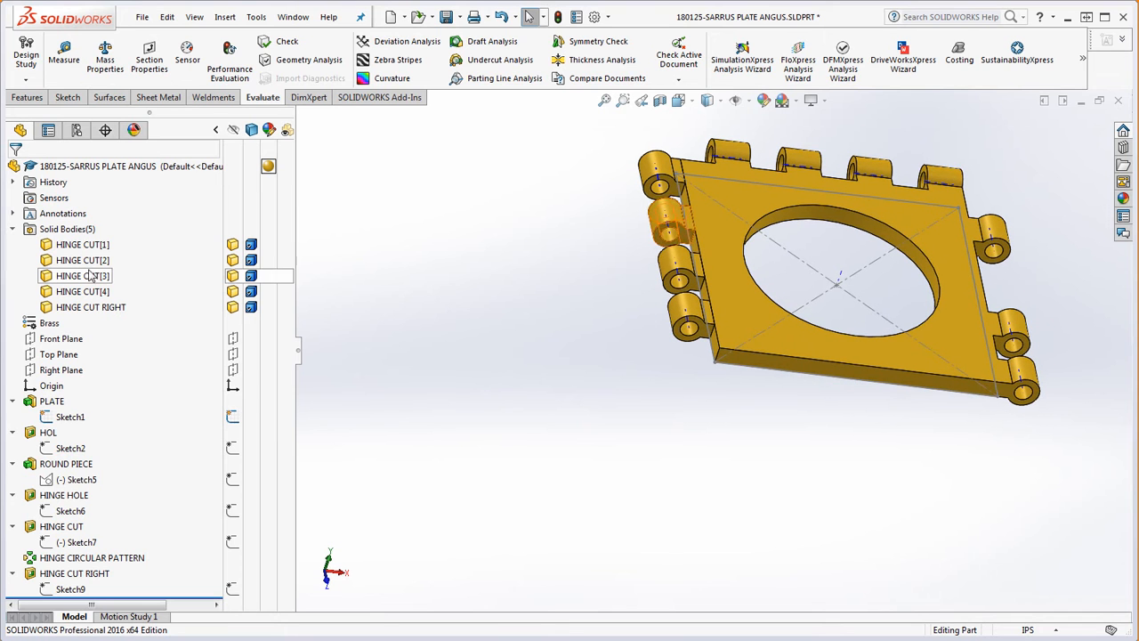
Open Sketch5 of the ROUND PIECE feature for editing
click(67, 479)
right_click(68, 479)
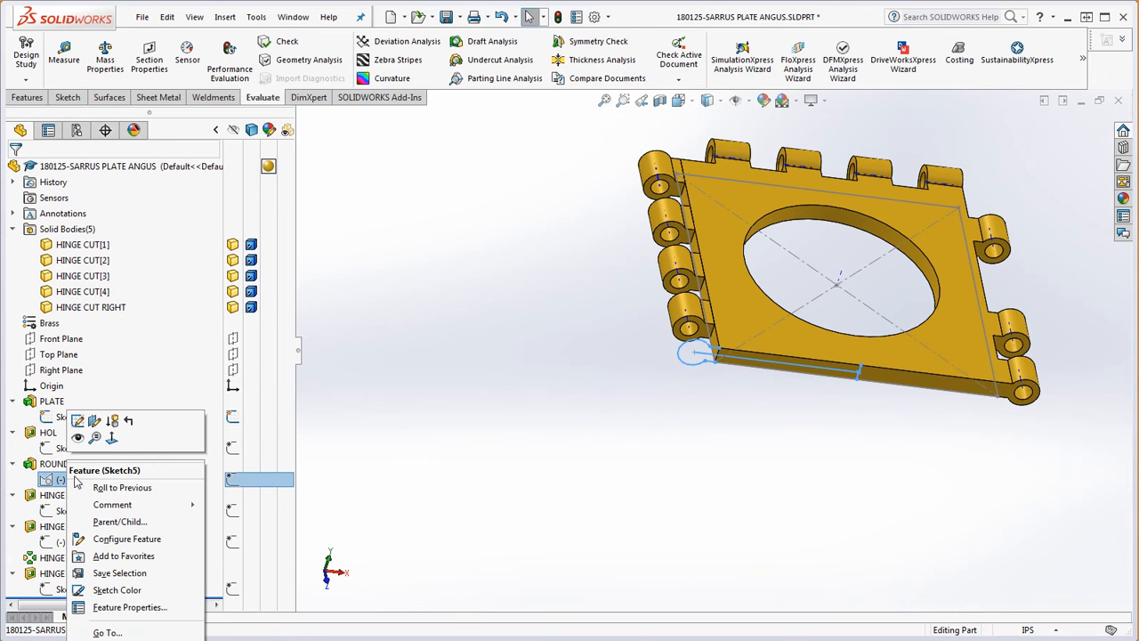
click(77, 422)
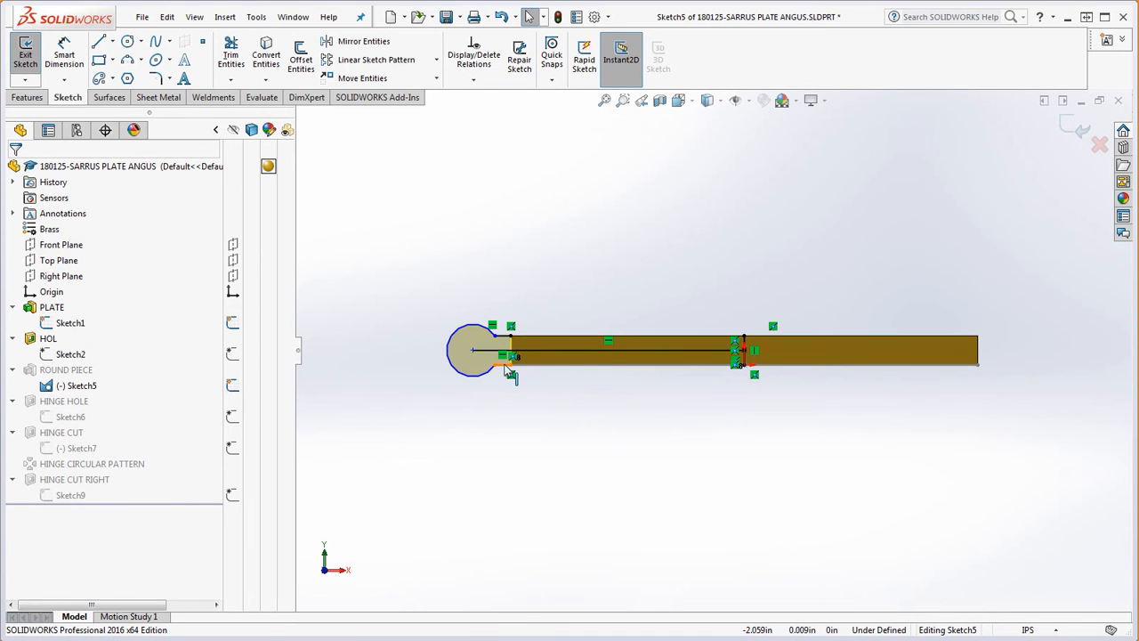
Try moving the lower endpoint of the round profile's arc to test its freedom, and undo the move
mouse_move(496, 369)
mouse_down()
mouse_move(483, 399)
mouse_move(667, 338)
mouse_move(499, 367)
mouse_move(511, 364)
mouse_up()
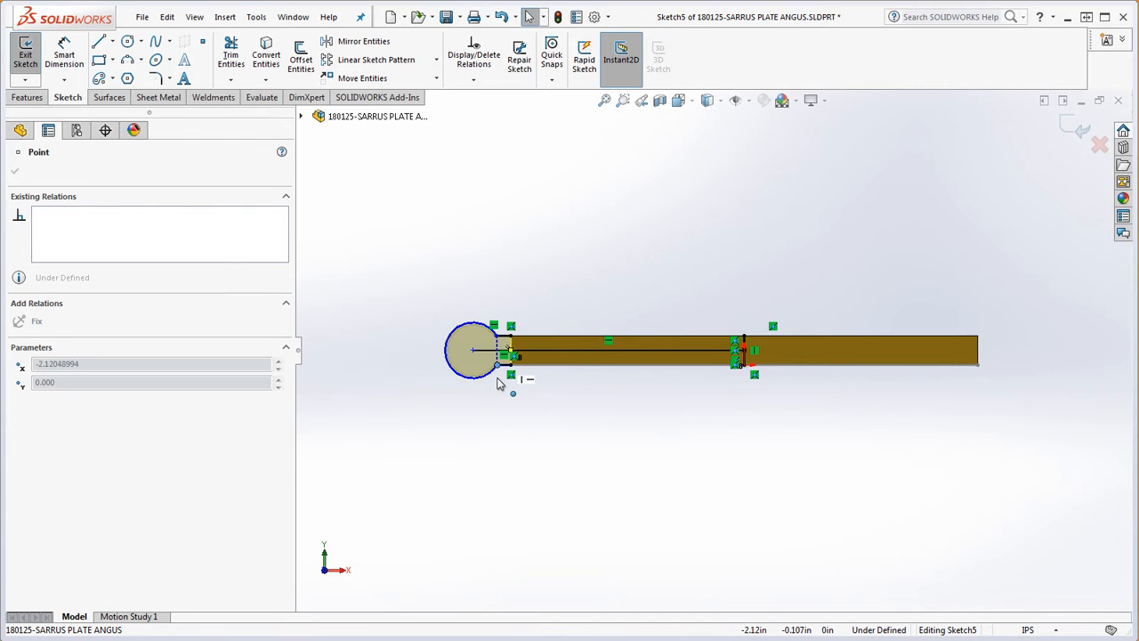
click(599, 437)
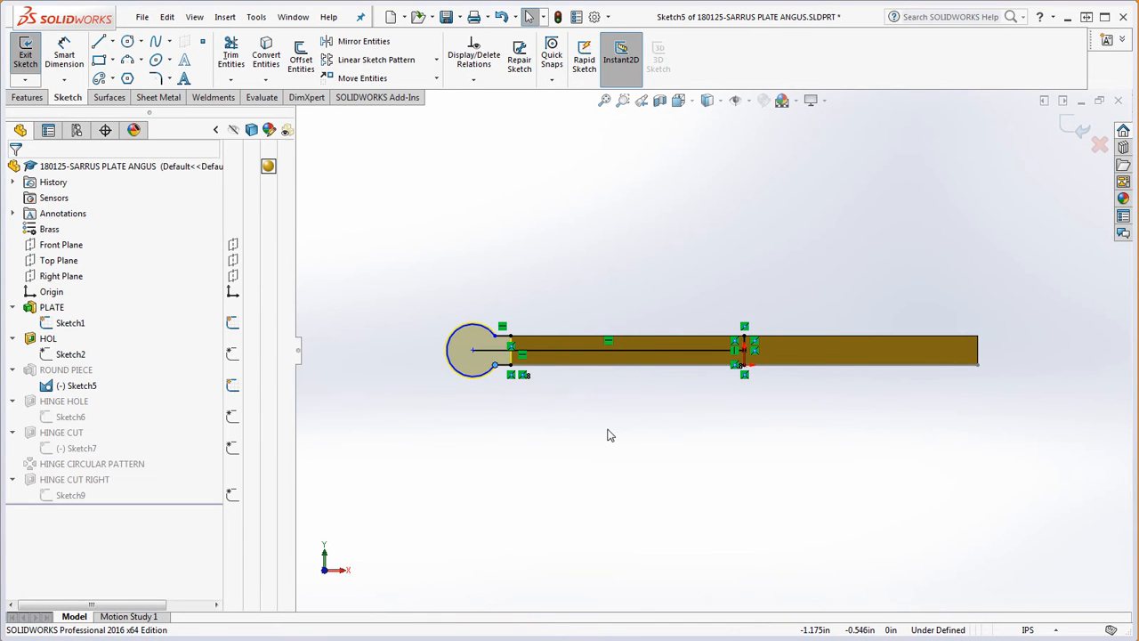
key(ctrl+z)
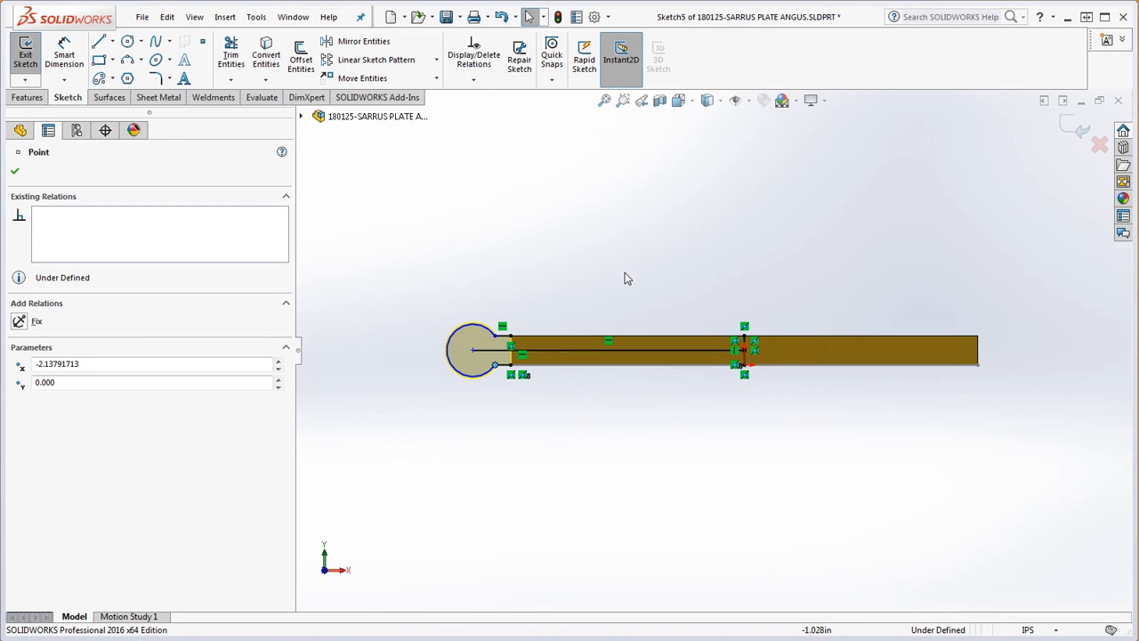
Convert the short vertical line at the plate's middle and the long horizontal line to construction geometry
scroll(750, 360, down, 8)
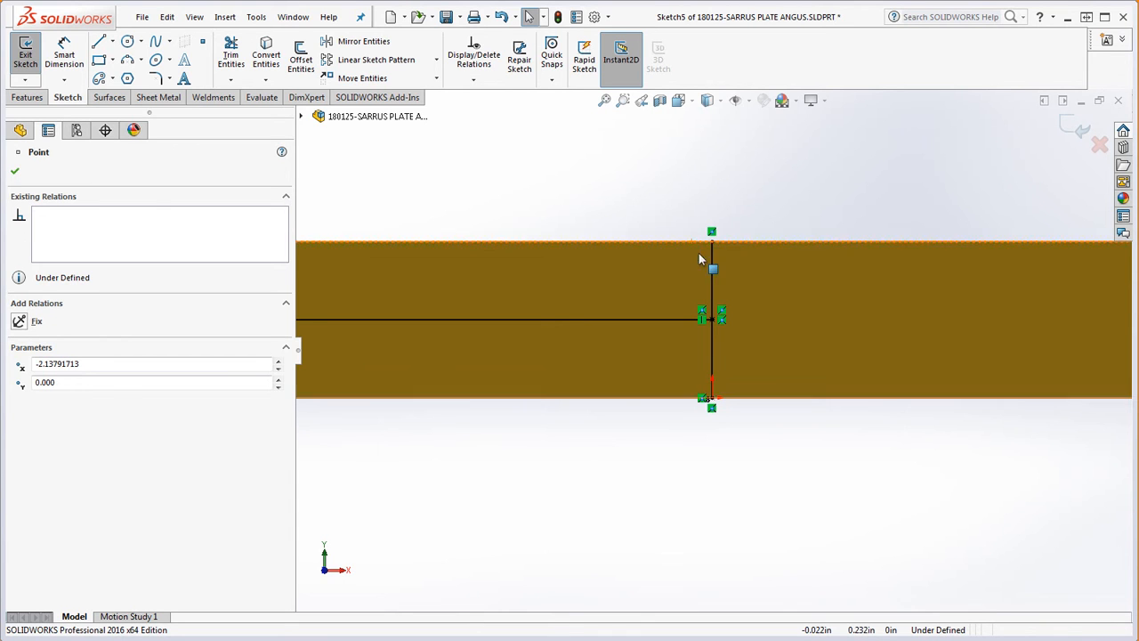
click(712, 285)
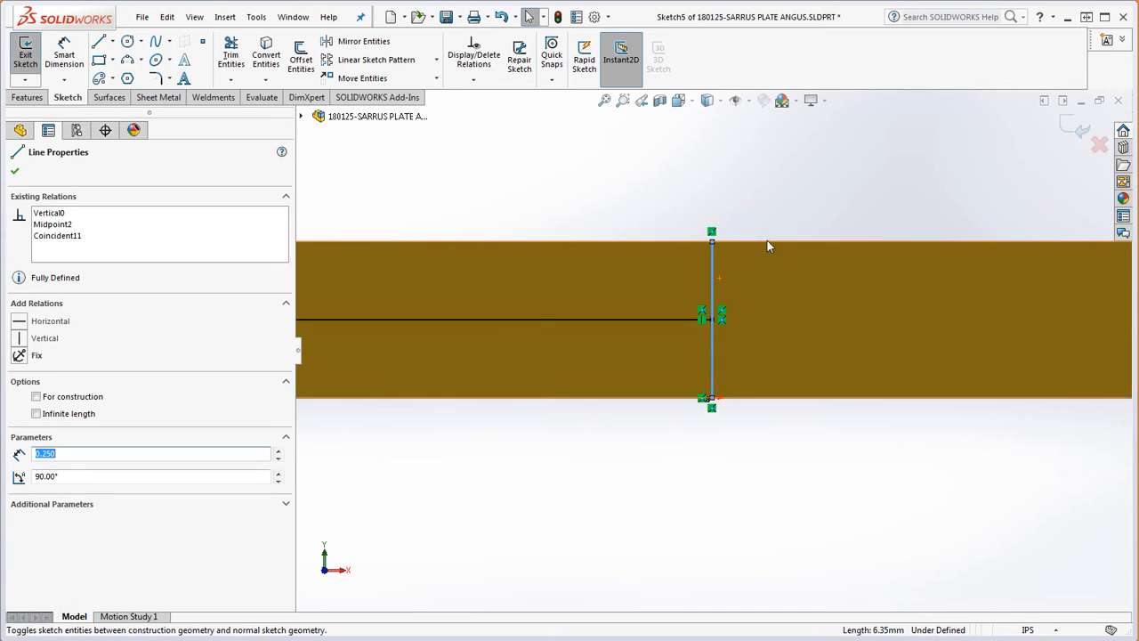
click(667, 205)
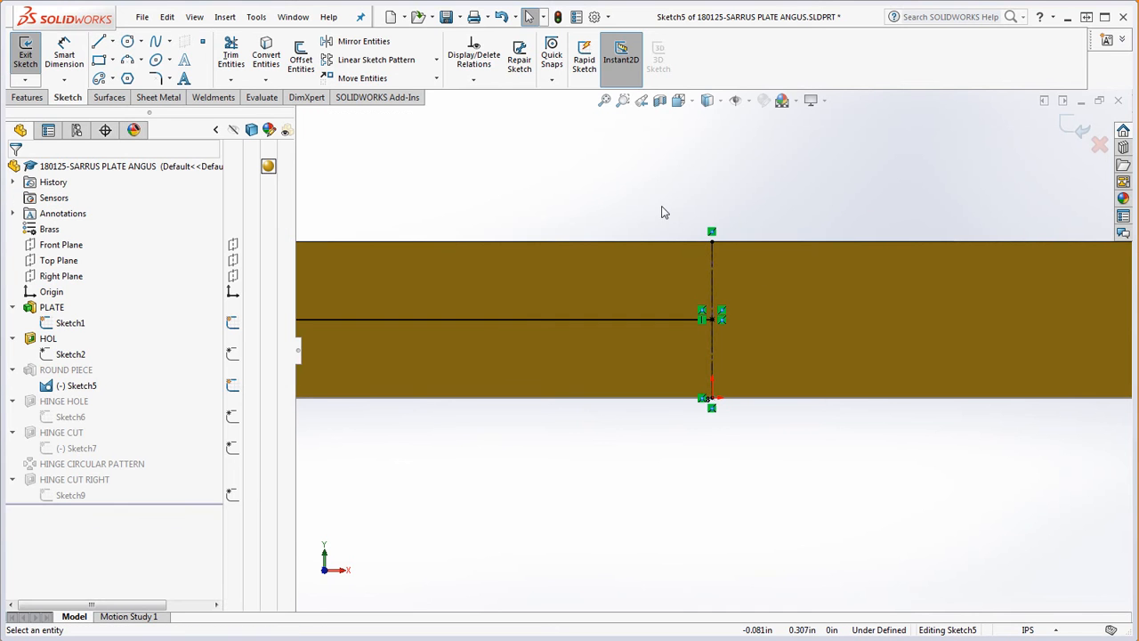
click(674, 318)
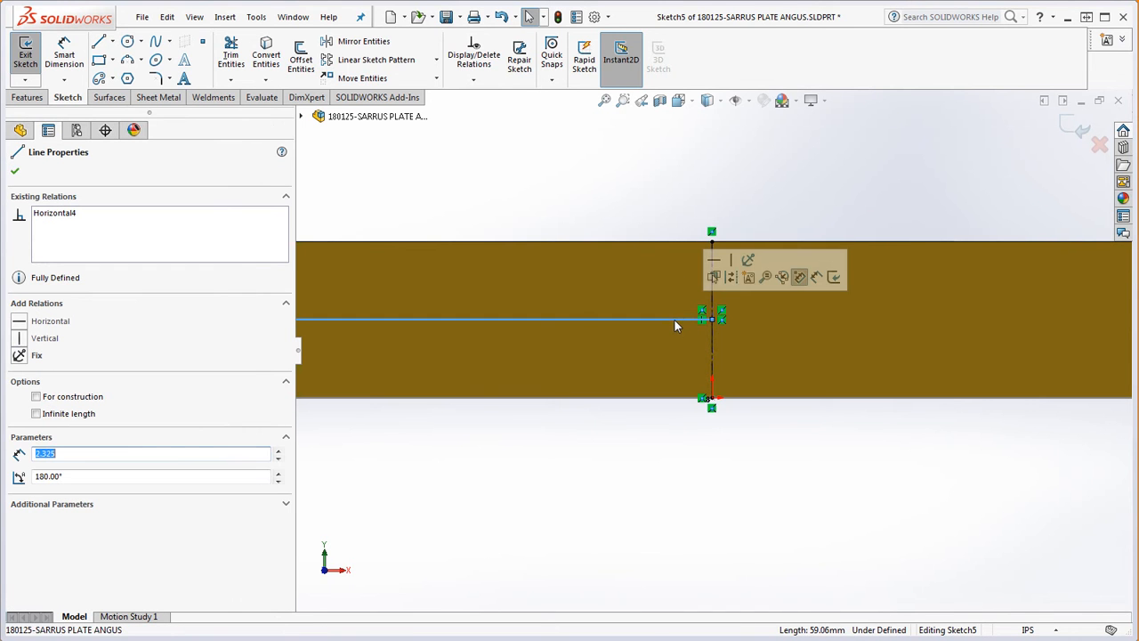
click(734, 280)
click(634, 215)
Add a horizontal dimension between the round arc and the vertical construction line, keeping its current value
scroll(694, 247, up, 3)
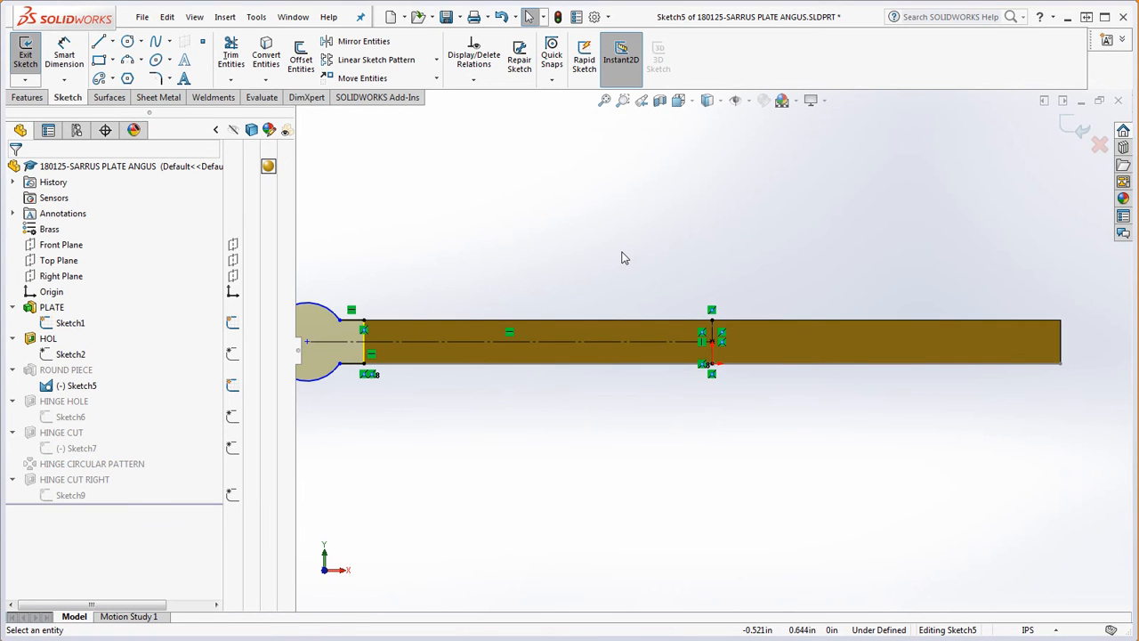
scroll(623, 261, up, 1)
scroll(420, 401, down, 3)
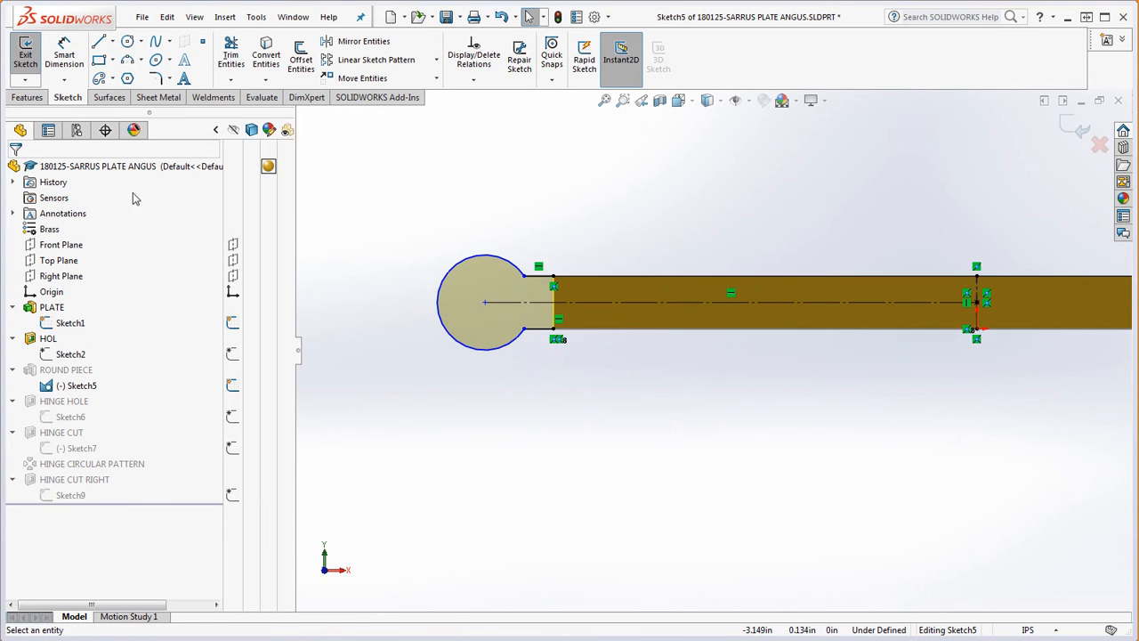
scroll(415, 290, down, 3)
scroll(718, 323, up, 5)
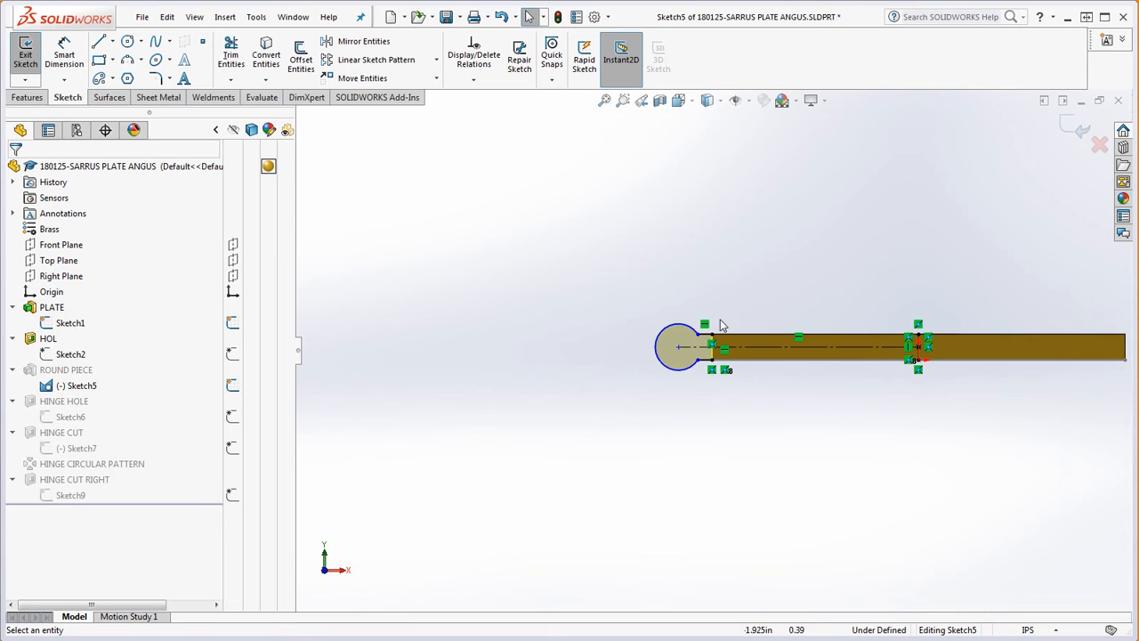
scroll(808, 277, down, 2)
click(64, 54)
click(512, 389)
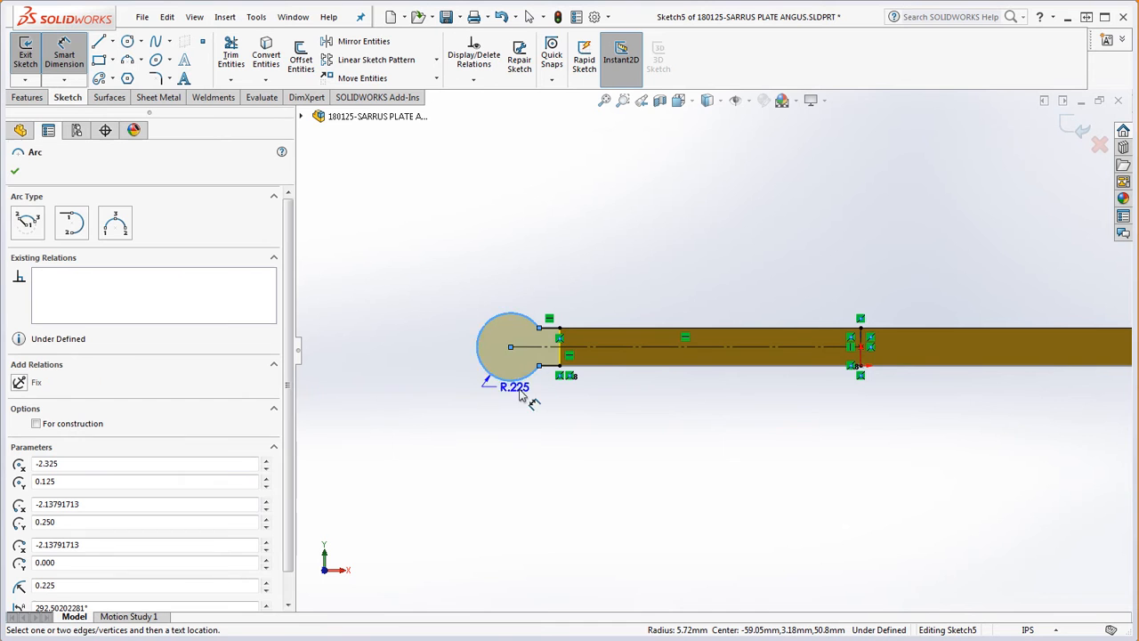
scroll(818, 392, down, 3)
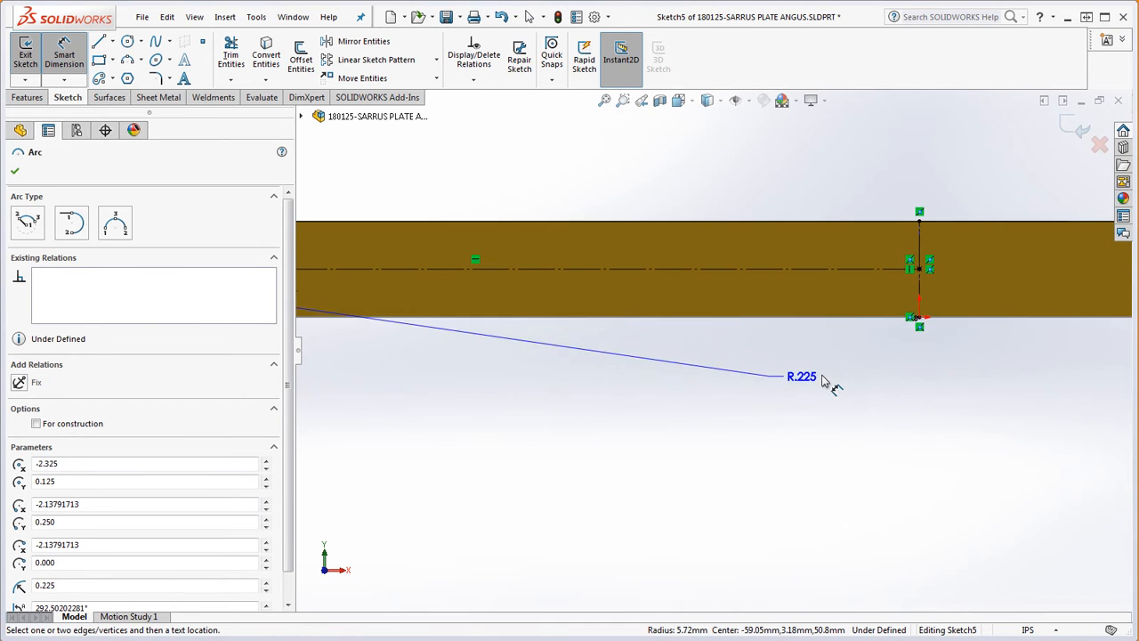
click(920, 305)
scroll(739, 396, up, 5)
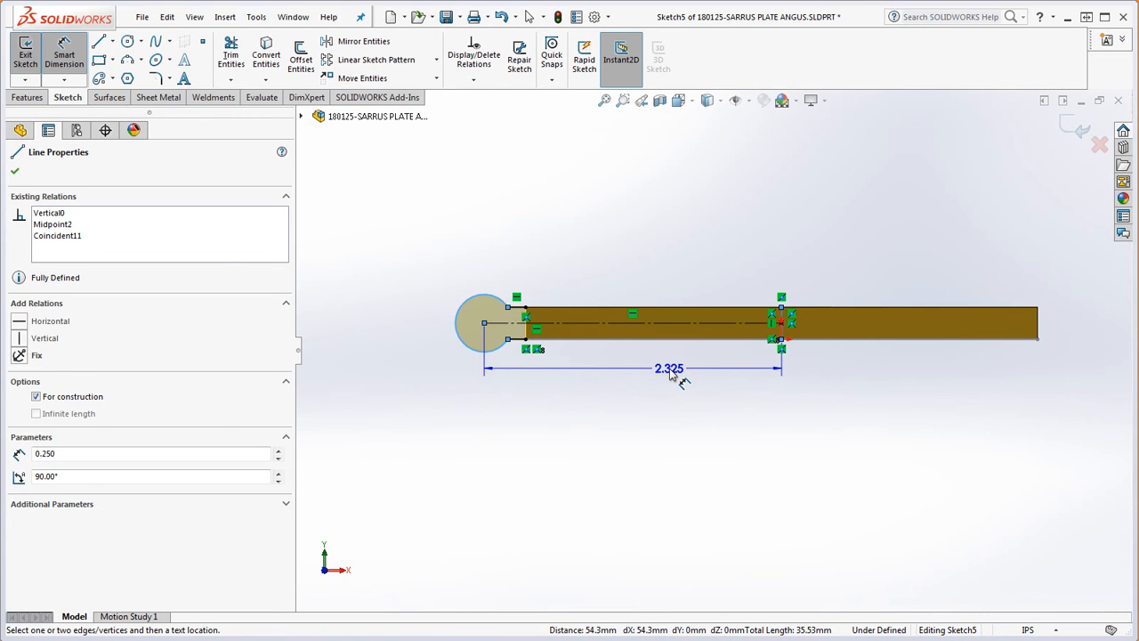
click(672, 374)
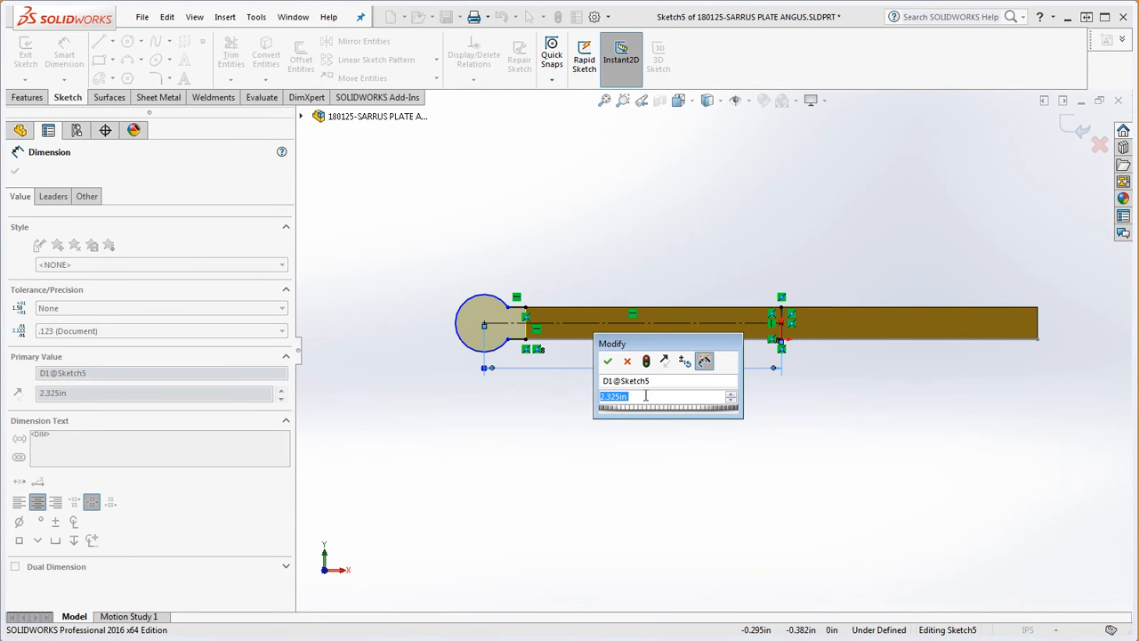
click(608, 361)
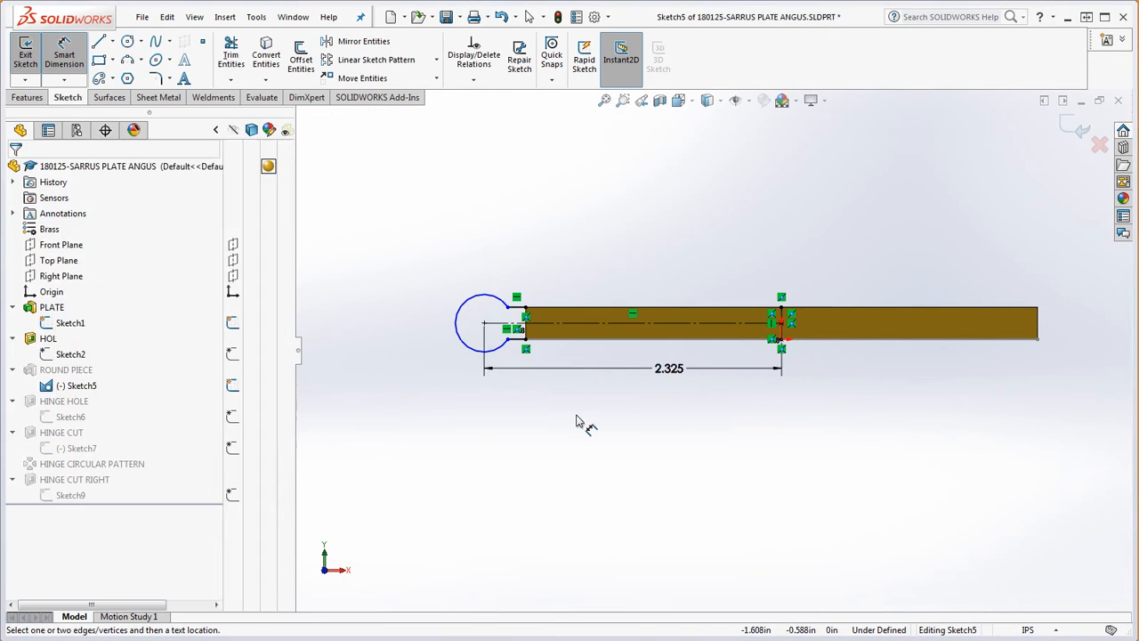
Set the horizontal dimension's first arc condition to Min and accept the resulting value
click(553, 371)
click(59, 197)
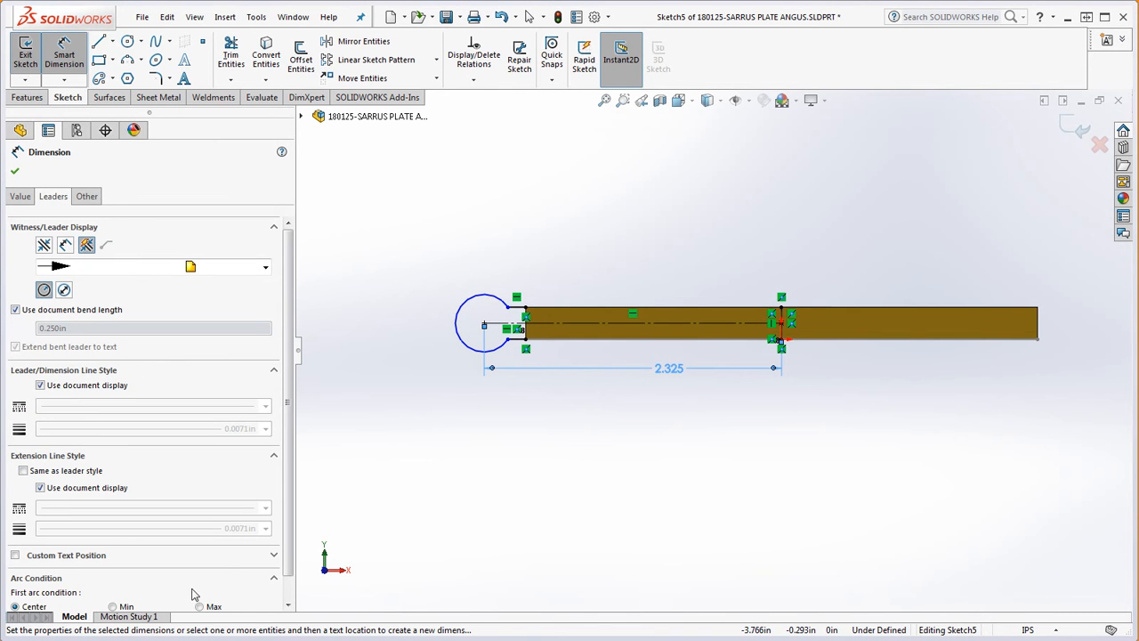
scroll(274, 573, down, 2)
click(112, 582)
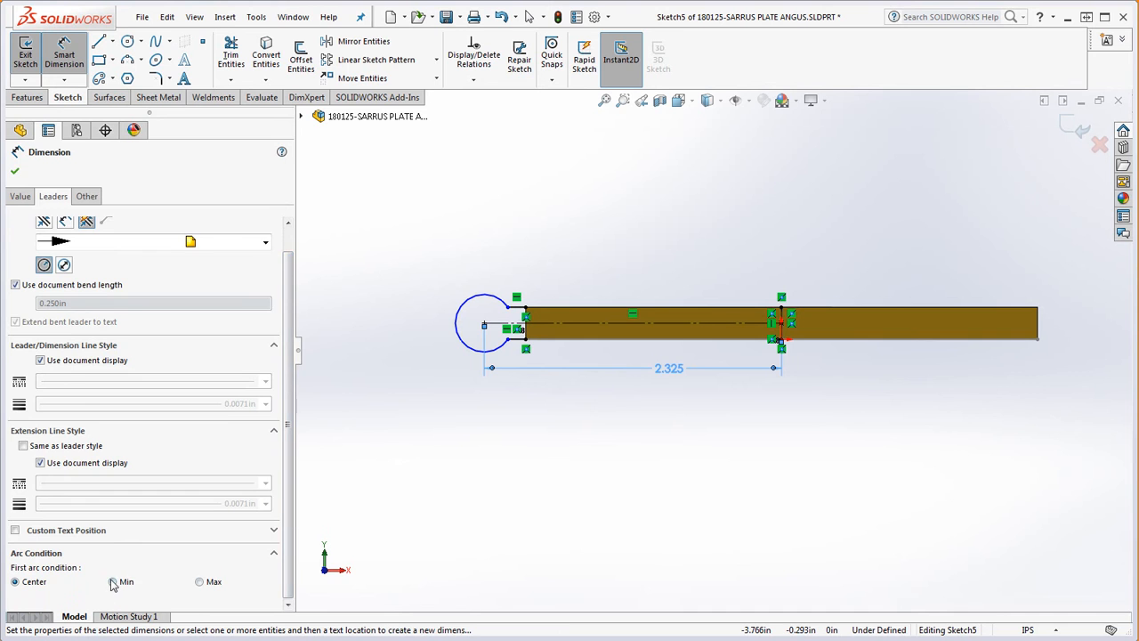
click(509, 521)
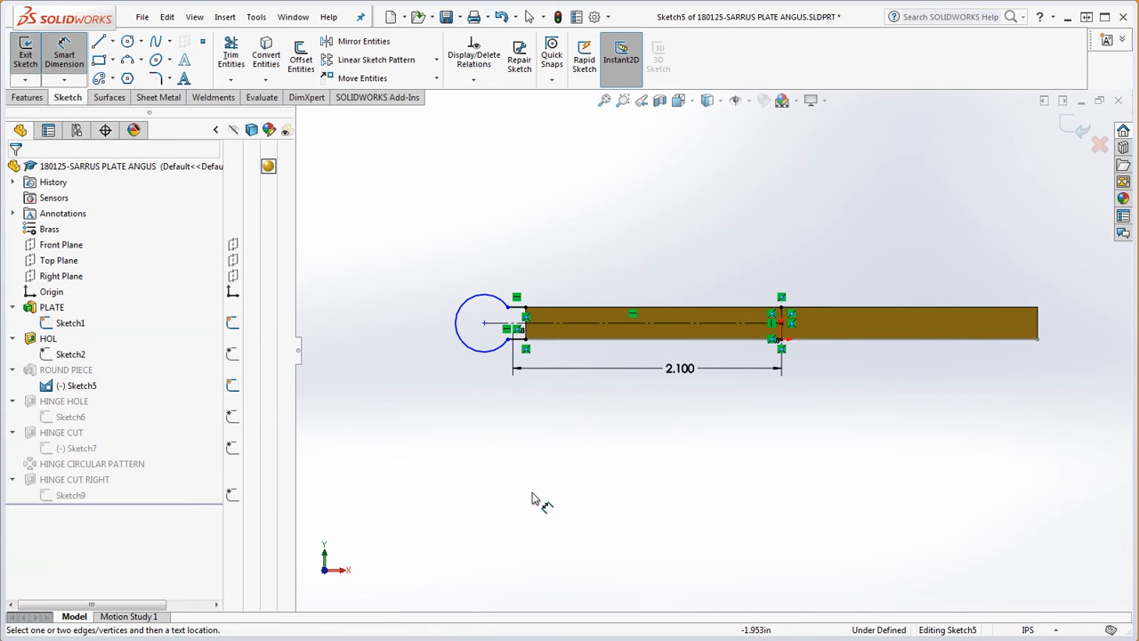
double_click(679, 368)
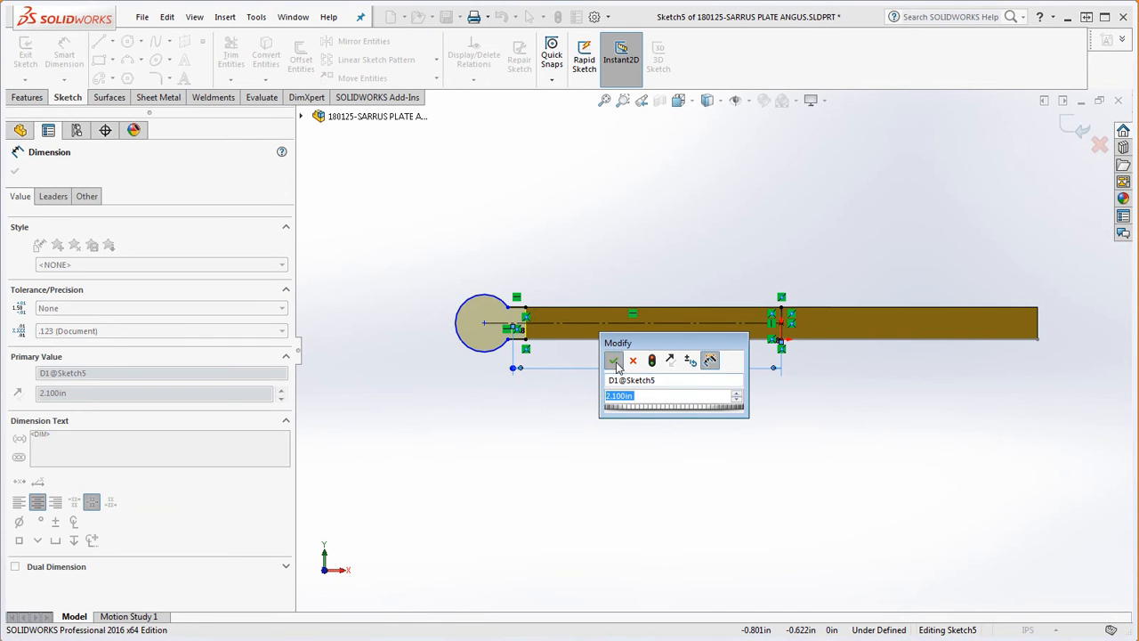
click(614, 362)
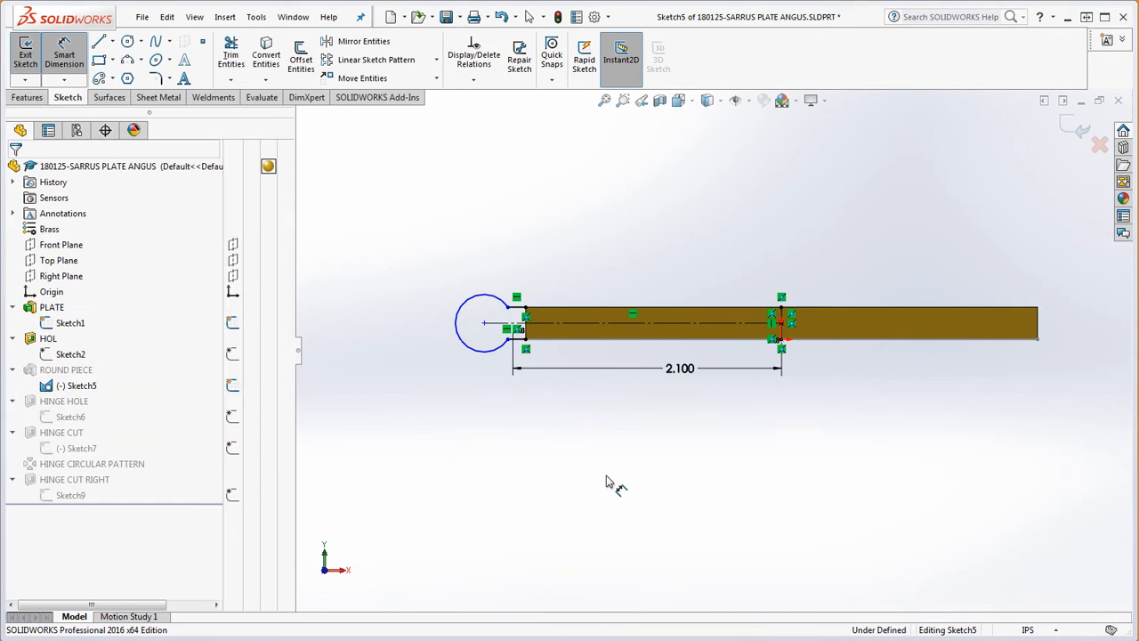
Dimension the round arc's size, keeping its current value, and display the dimension as a diameter
click(511, 306)
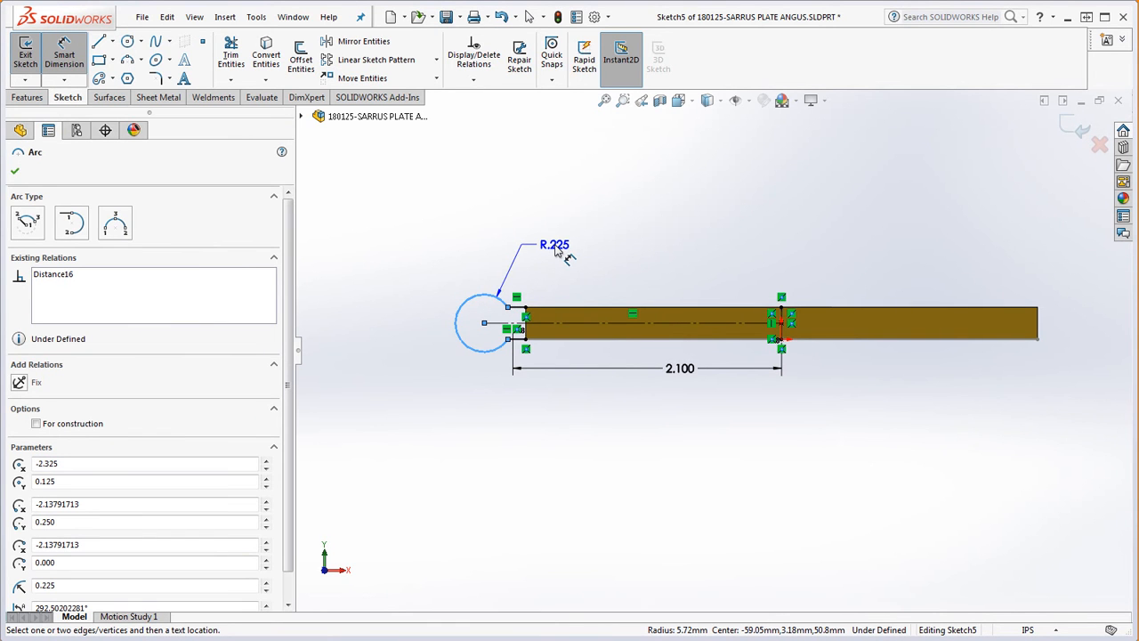
click(555, 252)
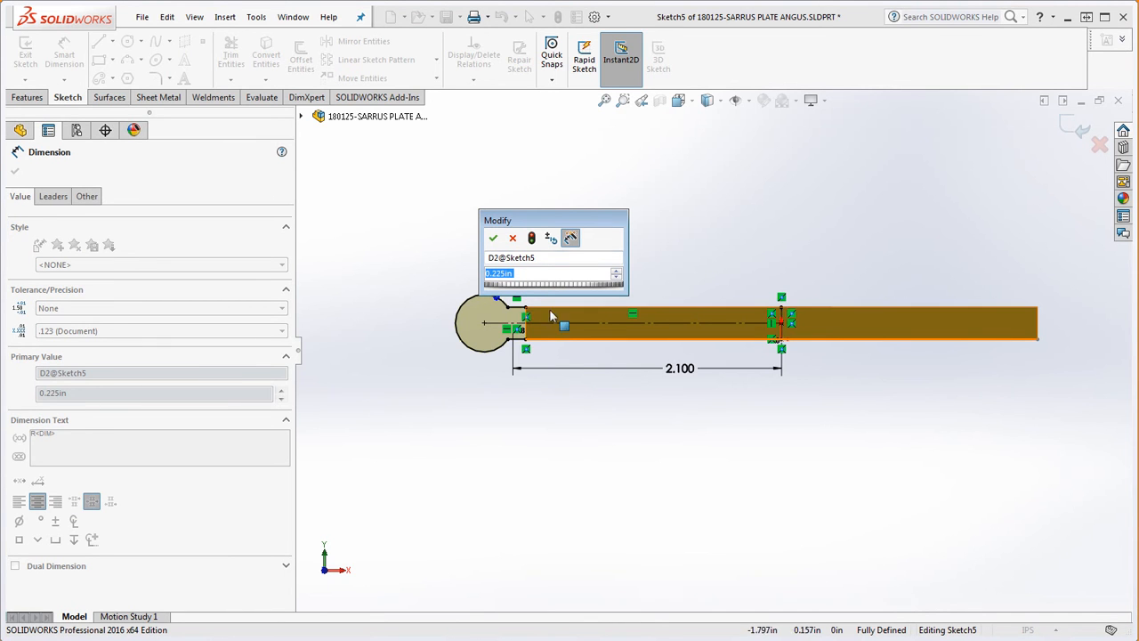
click(493, 238)
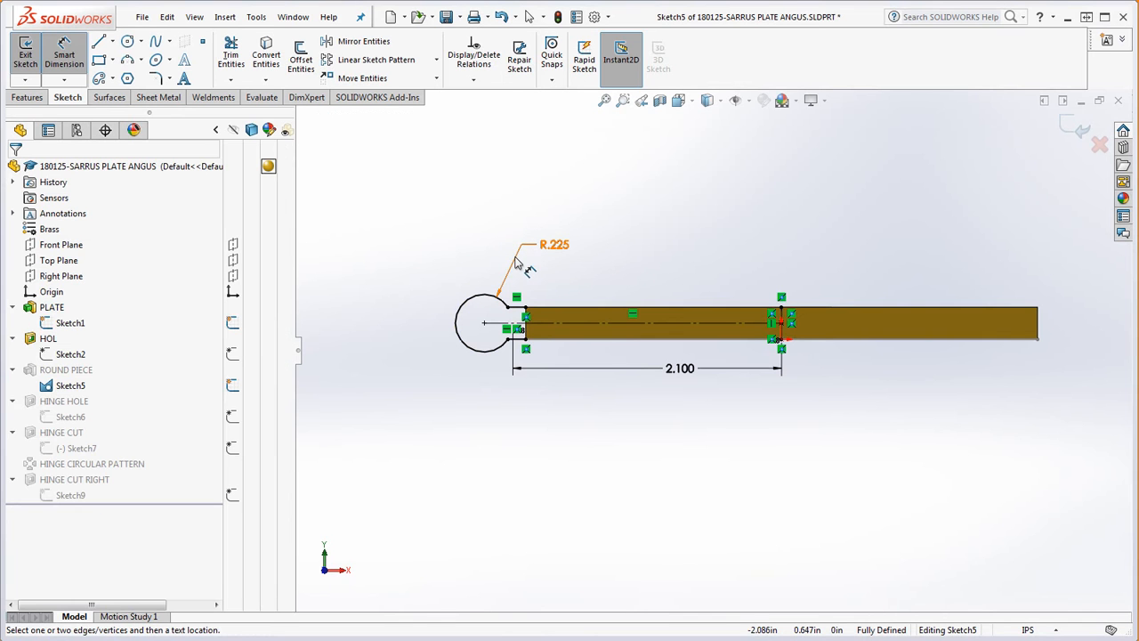
click(504, 254)
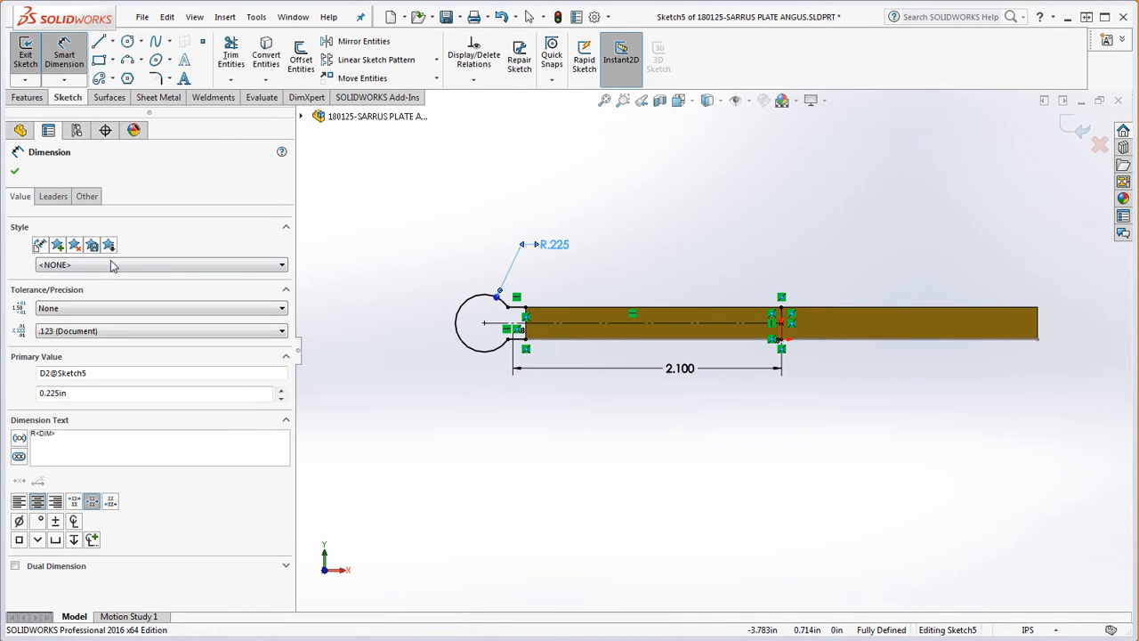
click(53, 197)
click(64, 290)
click(427, 223)
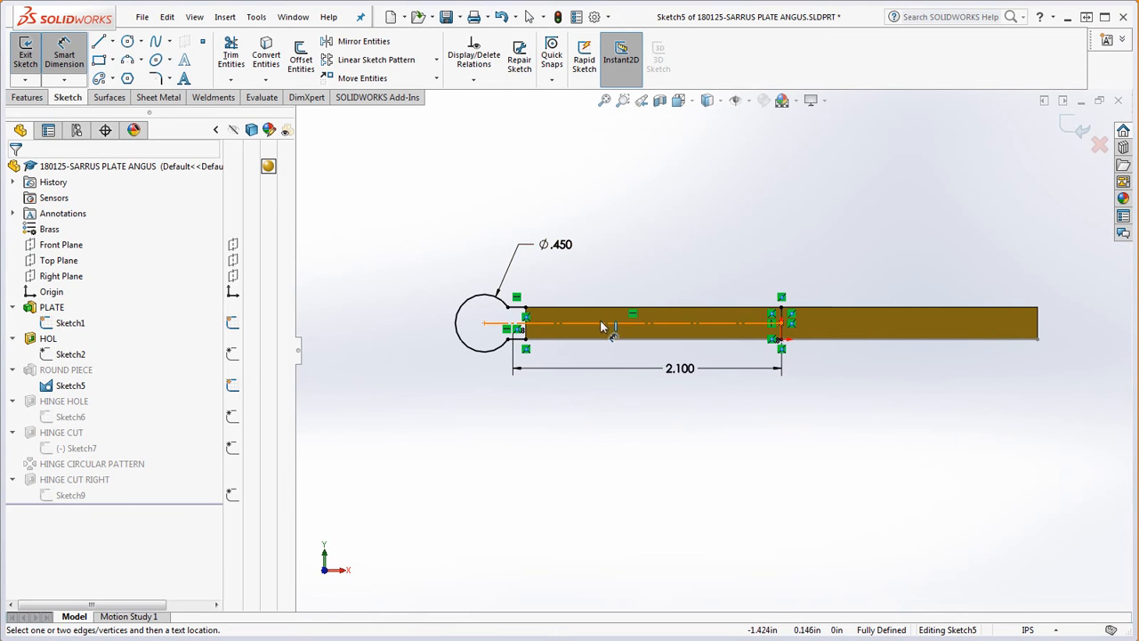
Rebuild the part to leave the sketch and roll the feature history to just after the ROUND PIECE feature
scroll(534, 321, up, 3)
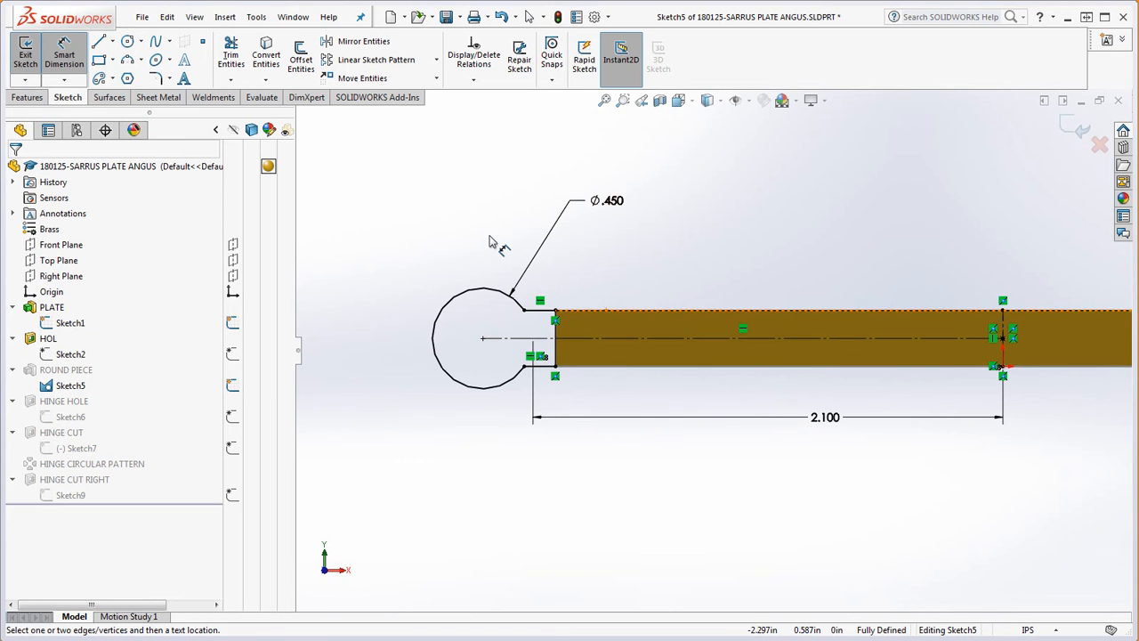
click(560, 17)
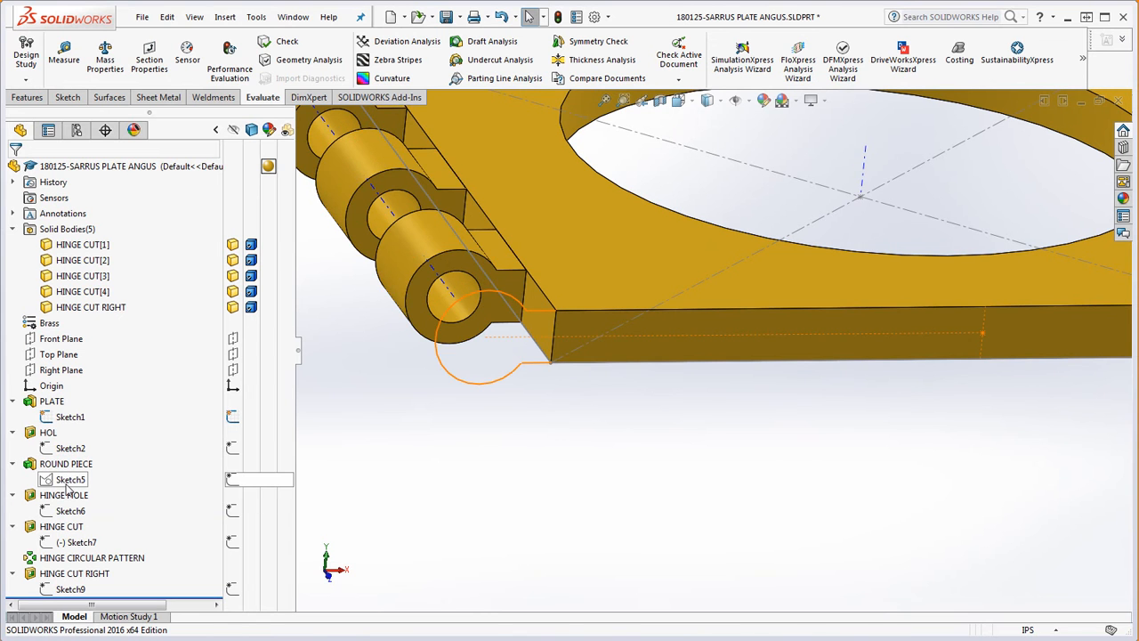
right_click(73, 466)
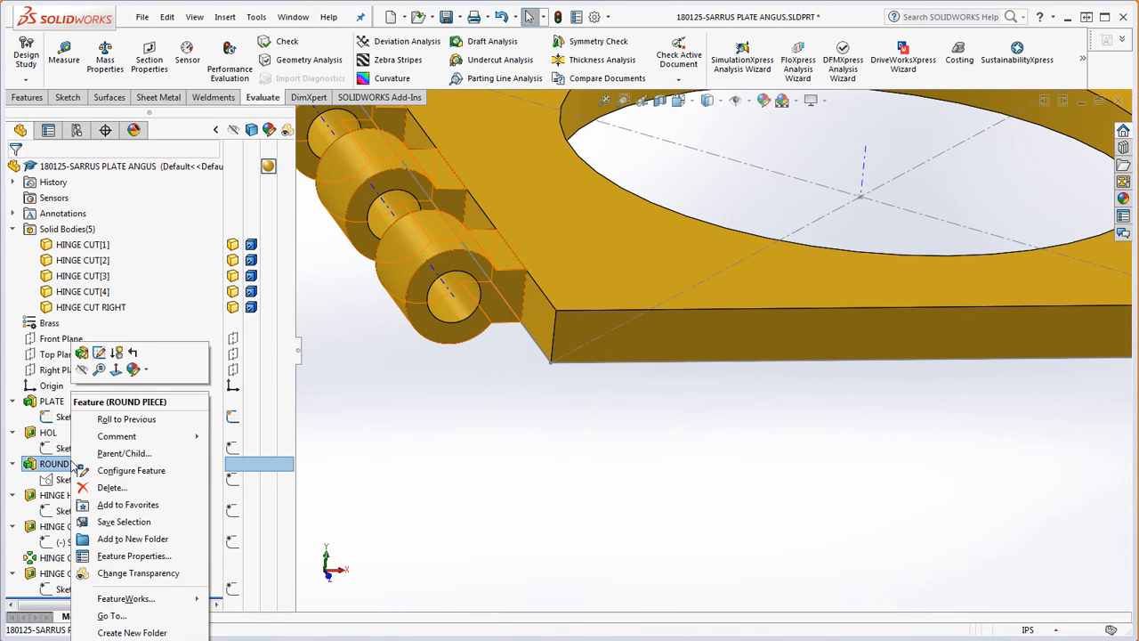
click(132, 353)
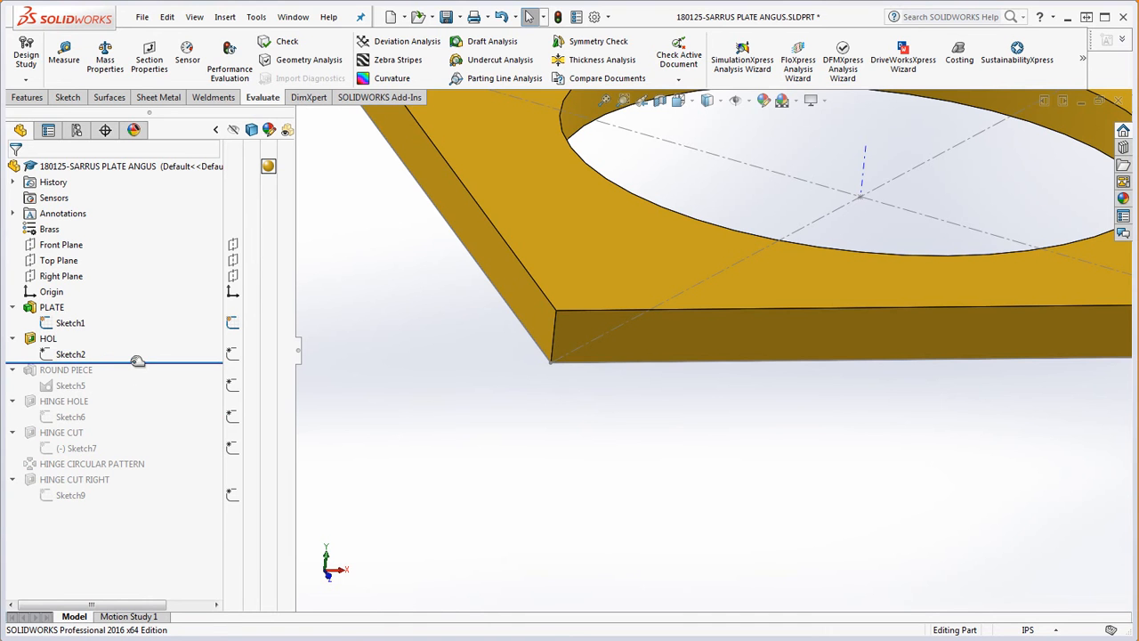
drag(137, 360, 137, 386)
scroll(614, 374, up, 2)
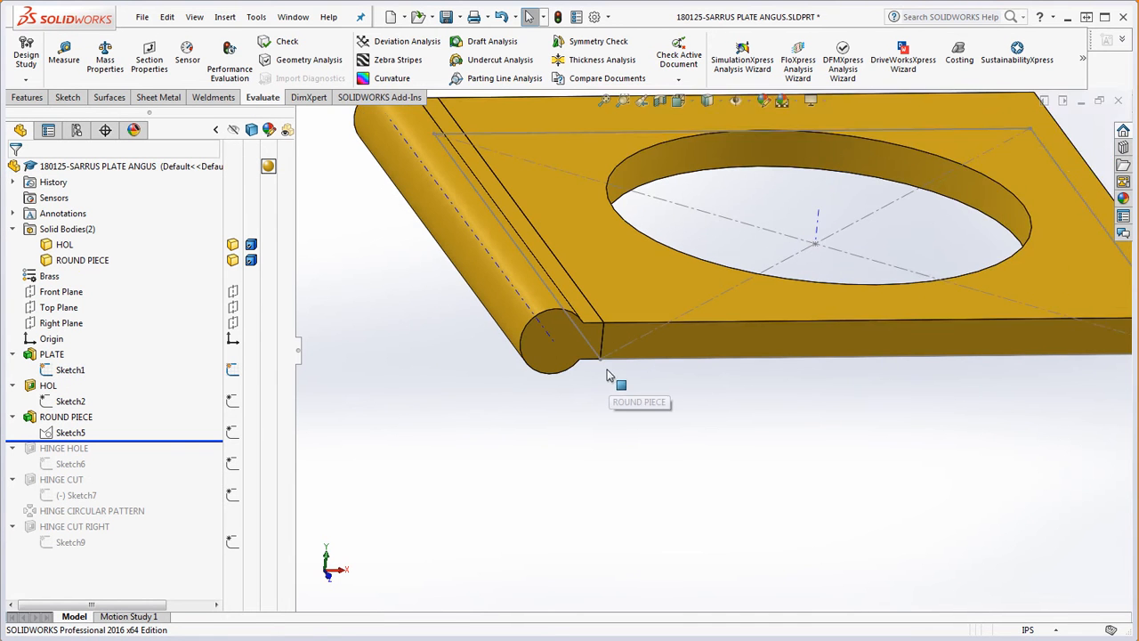
Turn on Merge result in the ROUND PIECE extrusion so it joins the plate body
scroll(614, 374, down, 1)
right_click(76, 420)
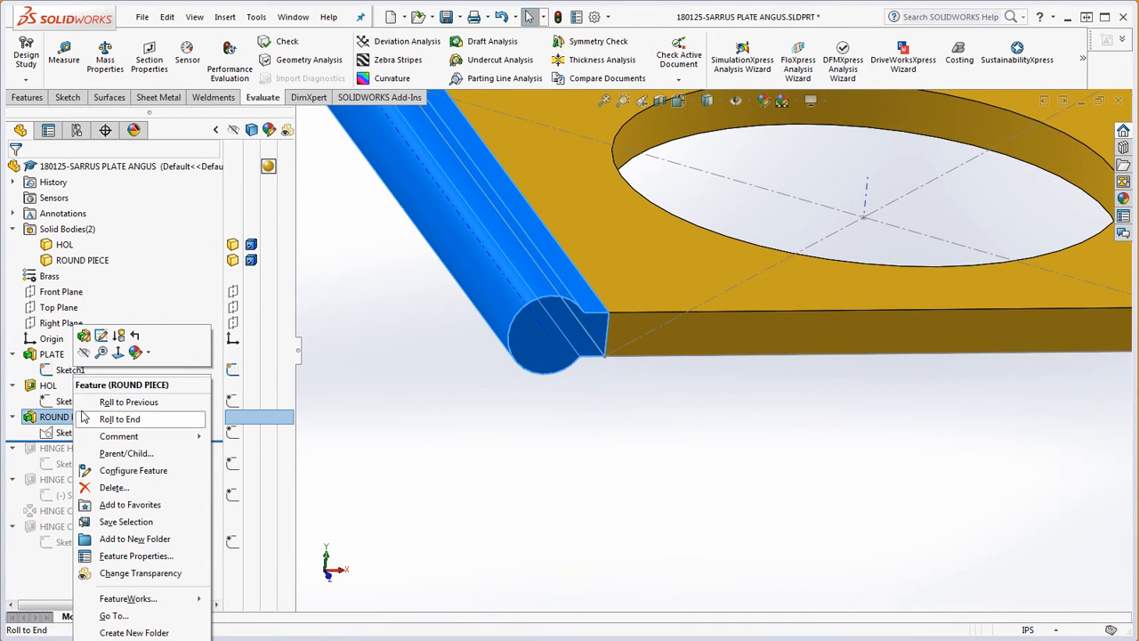
click(85, 335)
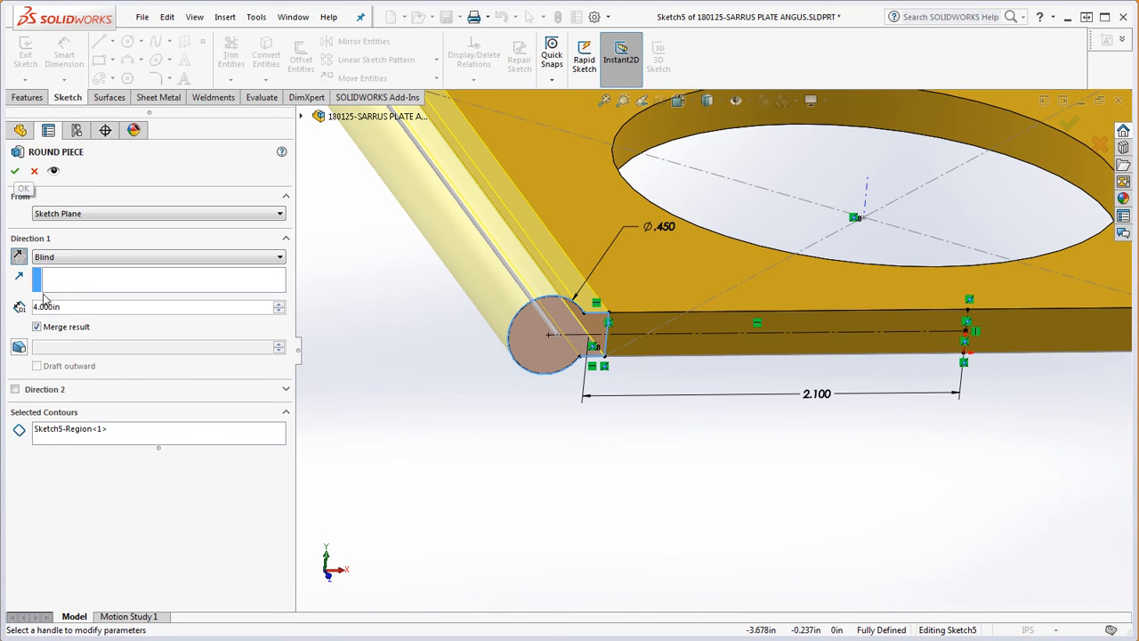
click(16, 173)
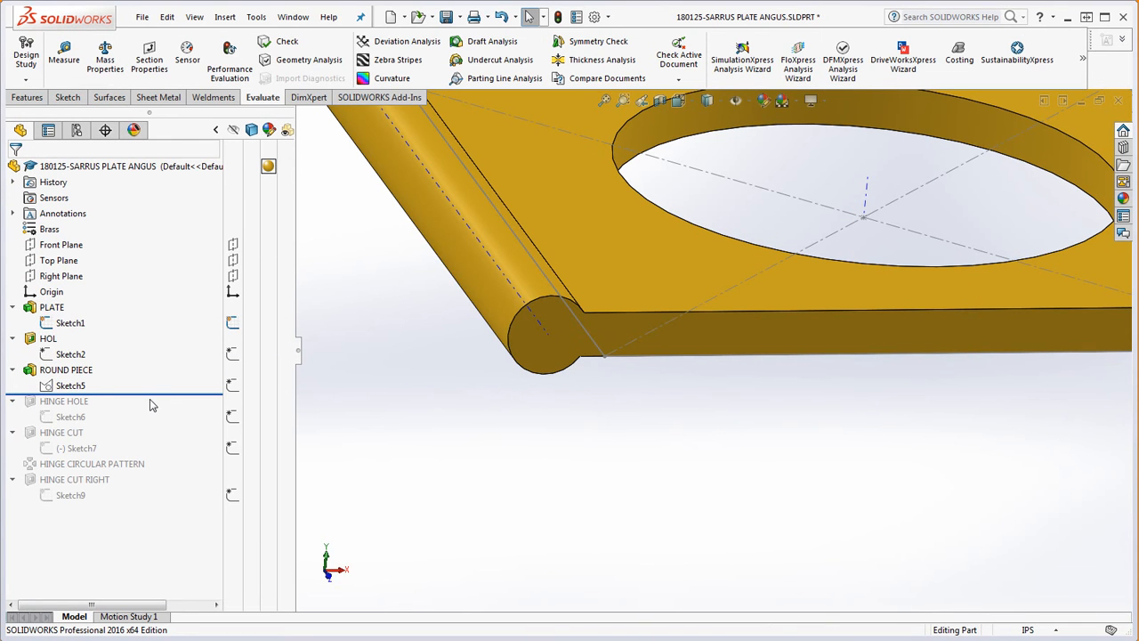
Roll the feature history forward past HINGE CUT and open its Sketch7 for editing in a view normal to the sketch
mouse_move(151, 393)
mouse_down()
mouse_move(142, 432)
mouse_move(155, 425)
mouse_move(134, 455)
mouse_up()
middle_drag(445, 410, 462, 469)
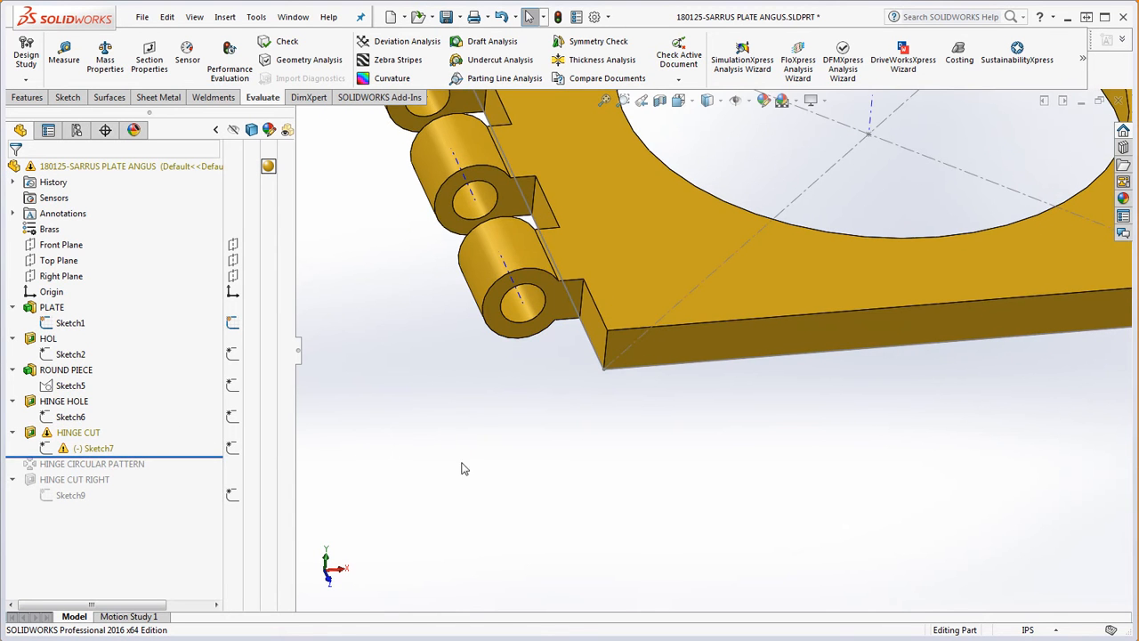
right_click(98, 449)
click(108, 387)
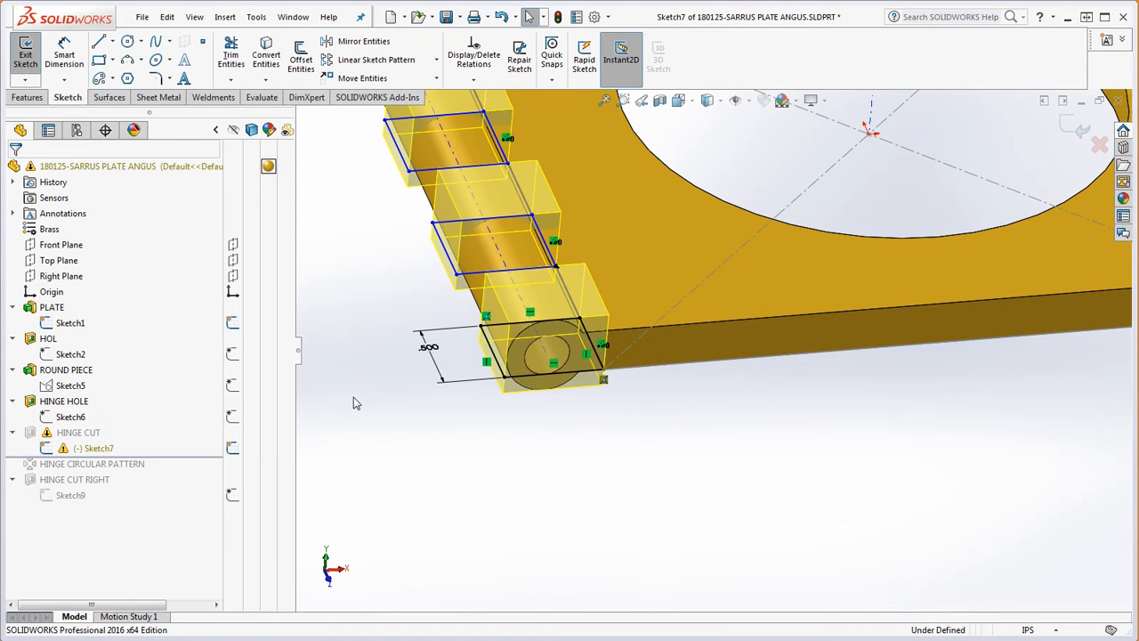
key(ctrl+8)
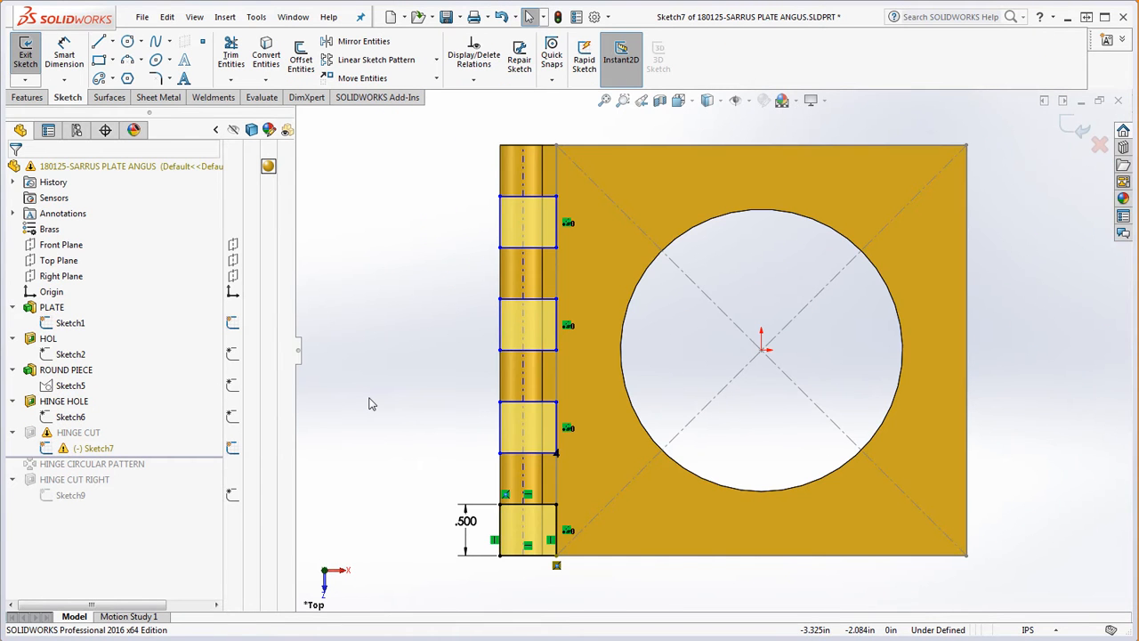
scroll(563, 590, down, 4)
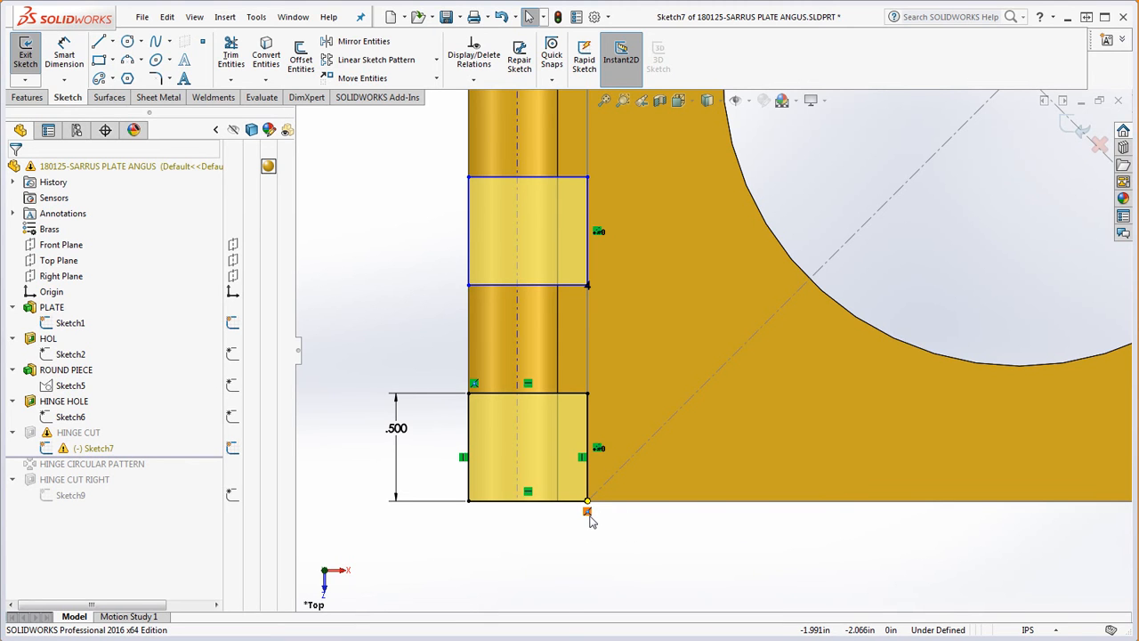
click(588, 512)
key(Delete)
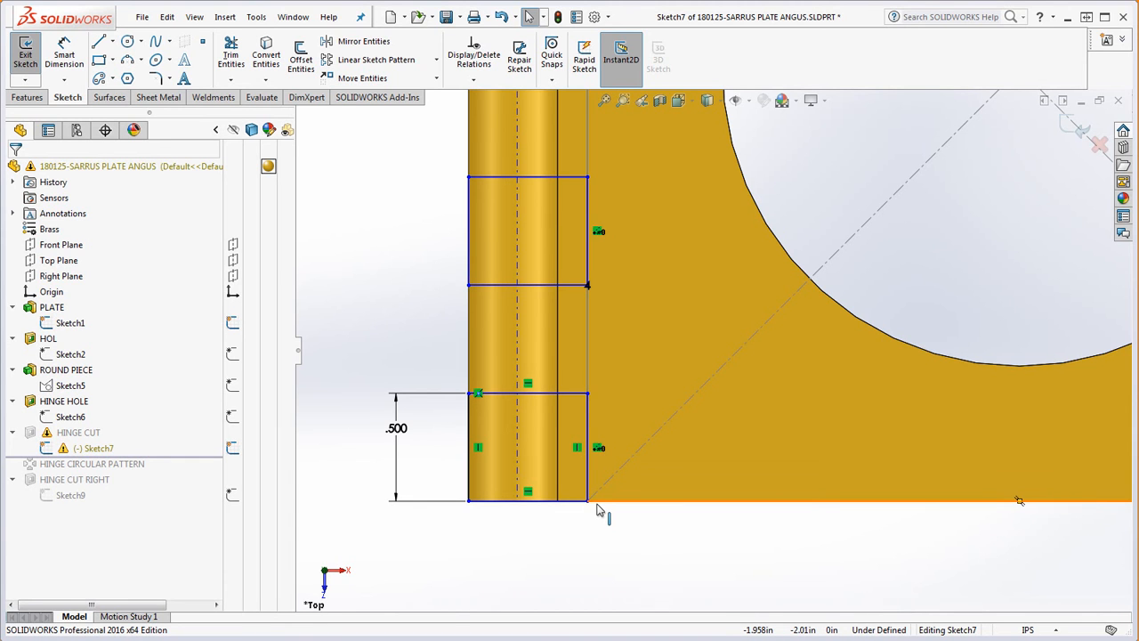
key(ctrl+z)
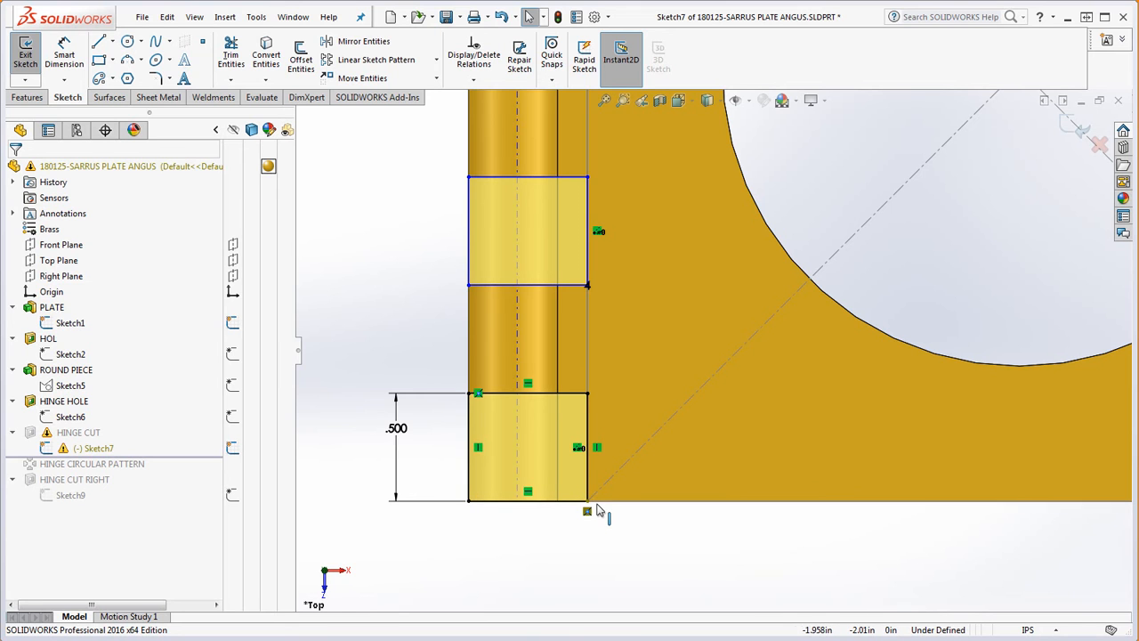
Delete the dangling relation at the first hinge rectangle's lower inner corner and reattach that corner to the plate's corner
click(588, 513)
key(Delete)
mouse_move(592, 511)
mouse_down()
mouse_move(604, 505)
mouse_move(587, 505)
mouse_up()
click(614, 543)
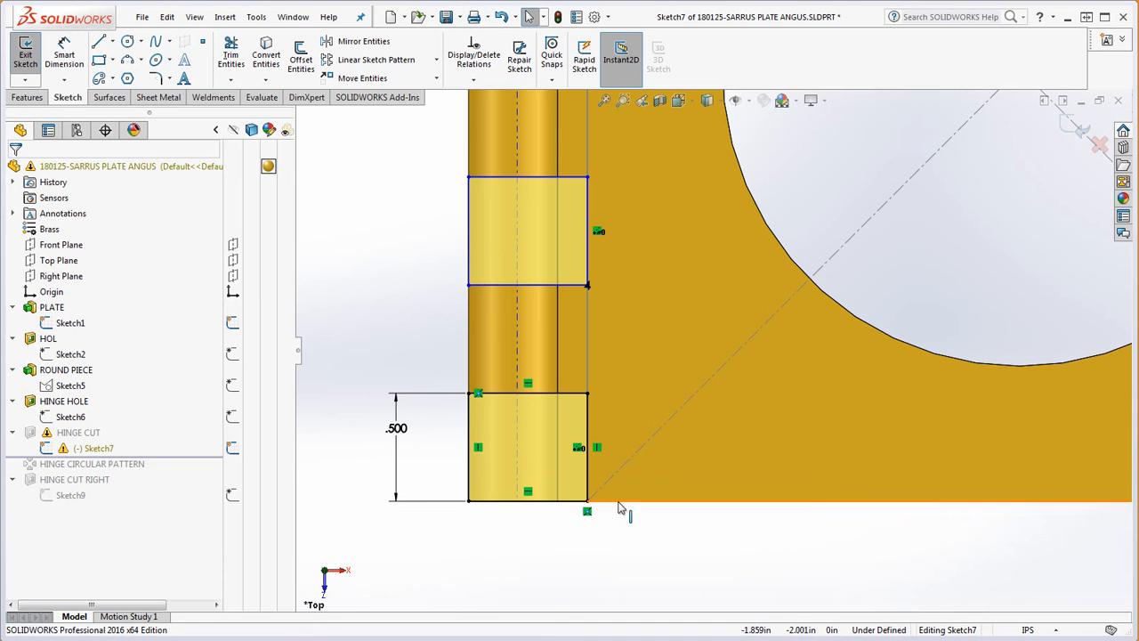
Test how the patterned rectangles can still move by pulling the second rectangle's corner away from the hinge
mouse_move(681, 590)
middle_down()
mouse_move(676, 557)
mouse_move(689, 534)
mouse_move(679, 543)
middle_up()
scroll(659, 534, up, 6)
scroll(737, 439, down, 1)
mouse_move(738, 440)
middle_down()
mouse_move(731, 470)
mouse_move(728, 445)
middle_up()
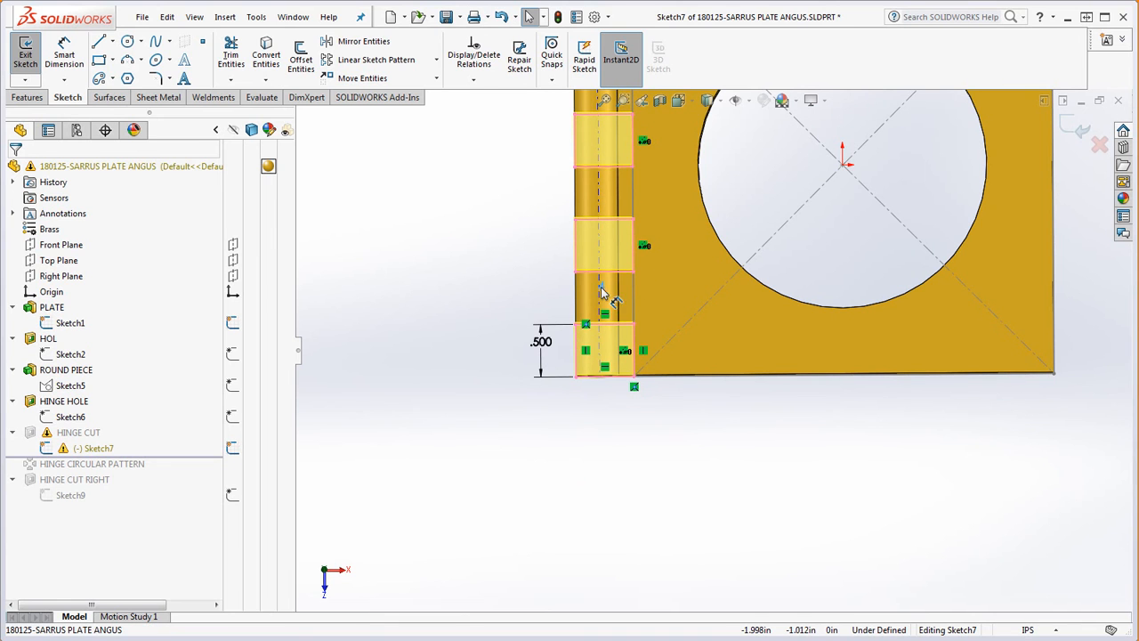
click(550, 295)
click(656, 502)
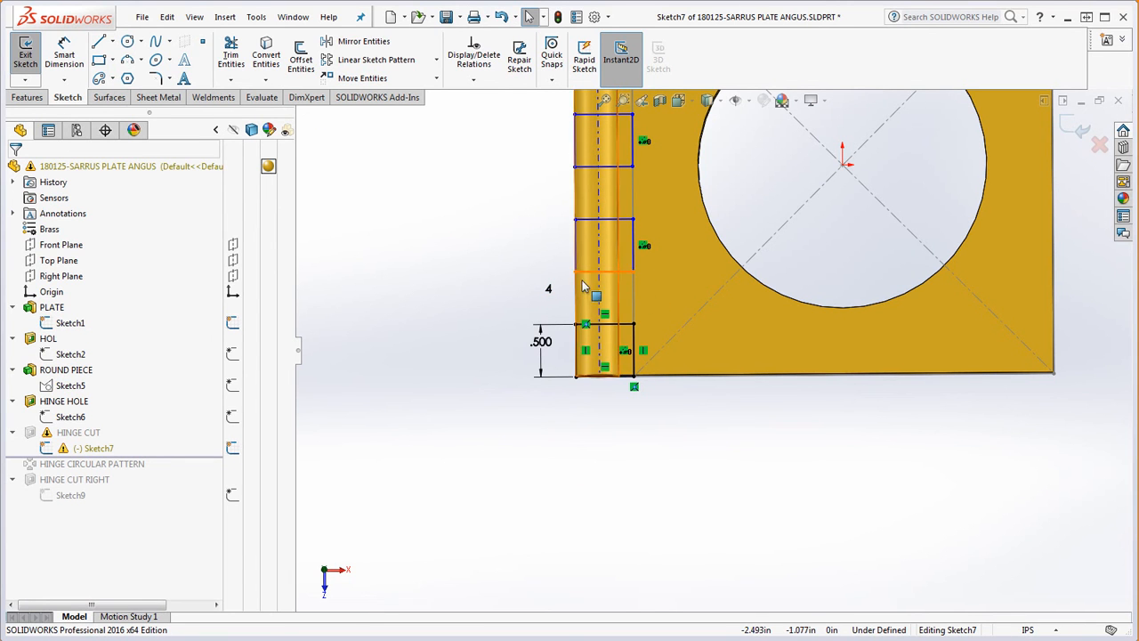
click(575, 273)
drag(576, 273, 524, 260)
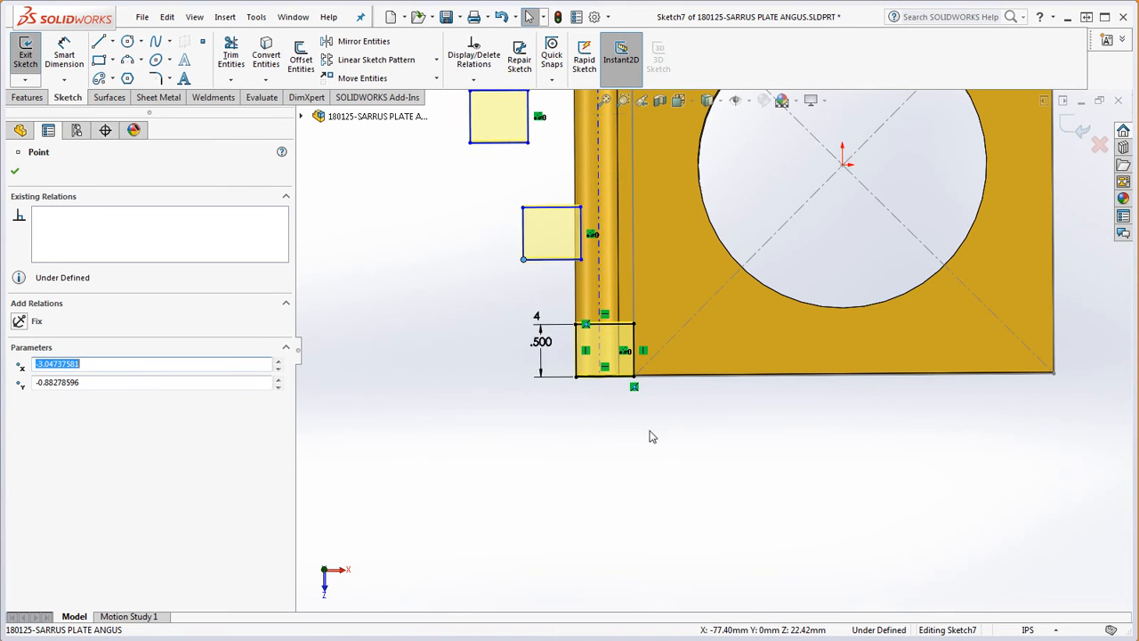
scroll(658, 303, up, 4)
scroll(643, 307, down, 3)
drag(620, 337, 646, 347)
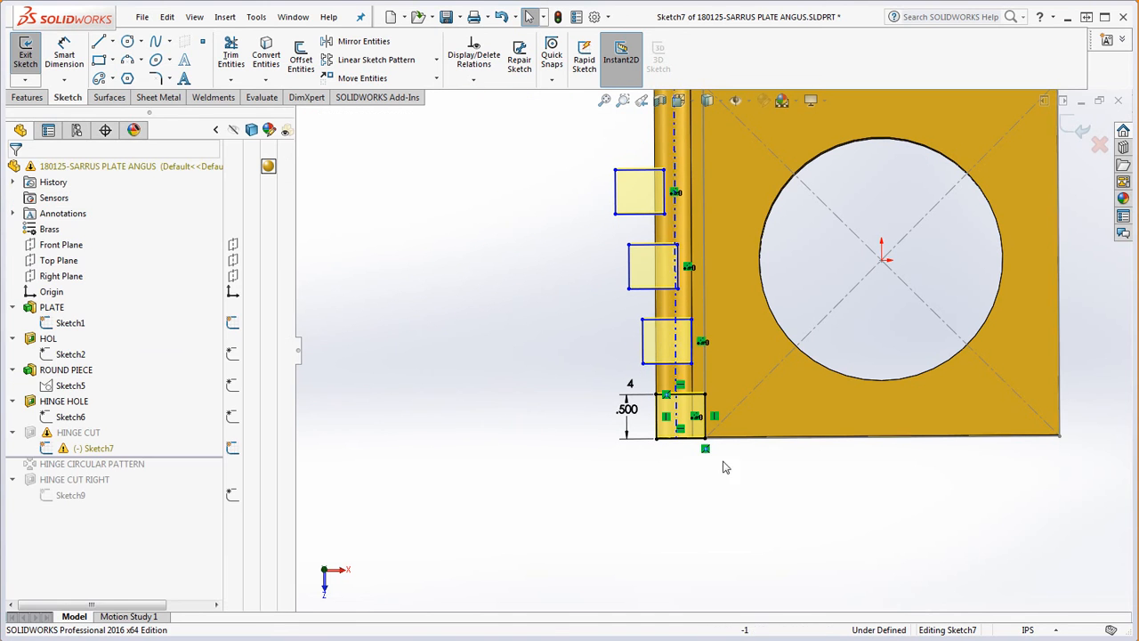
Apply a Vertical relation to the outer sides of the first and second hinge rectangles
click(645, 348)
ctrl+click(657, 424)
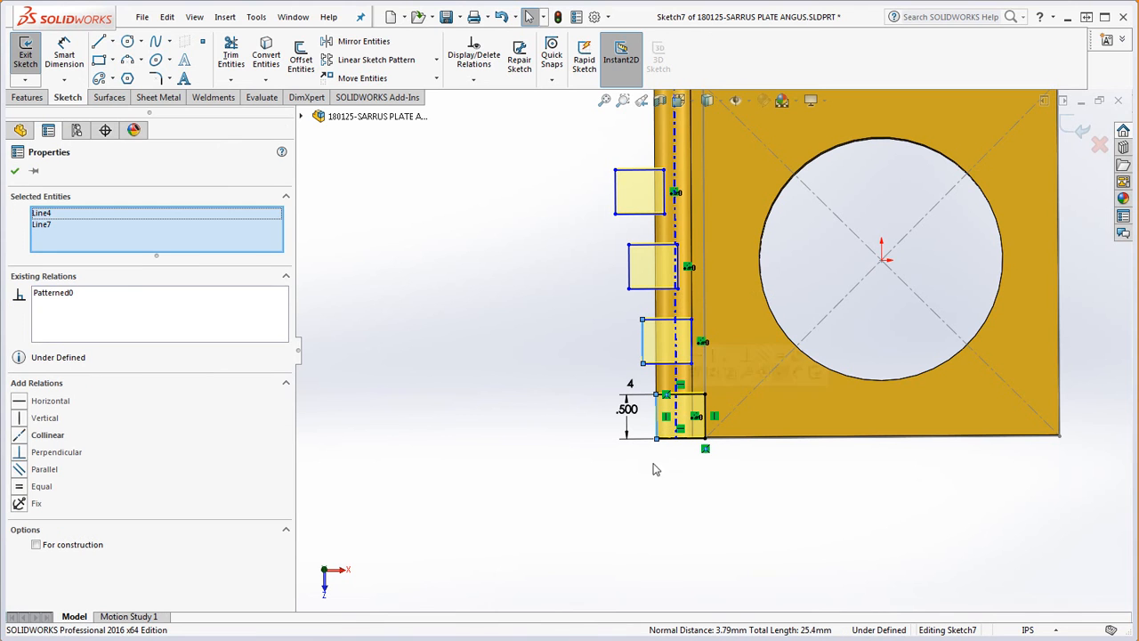
click(18, 420)
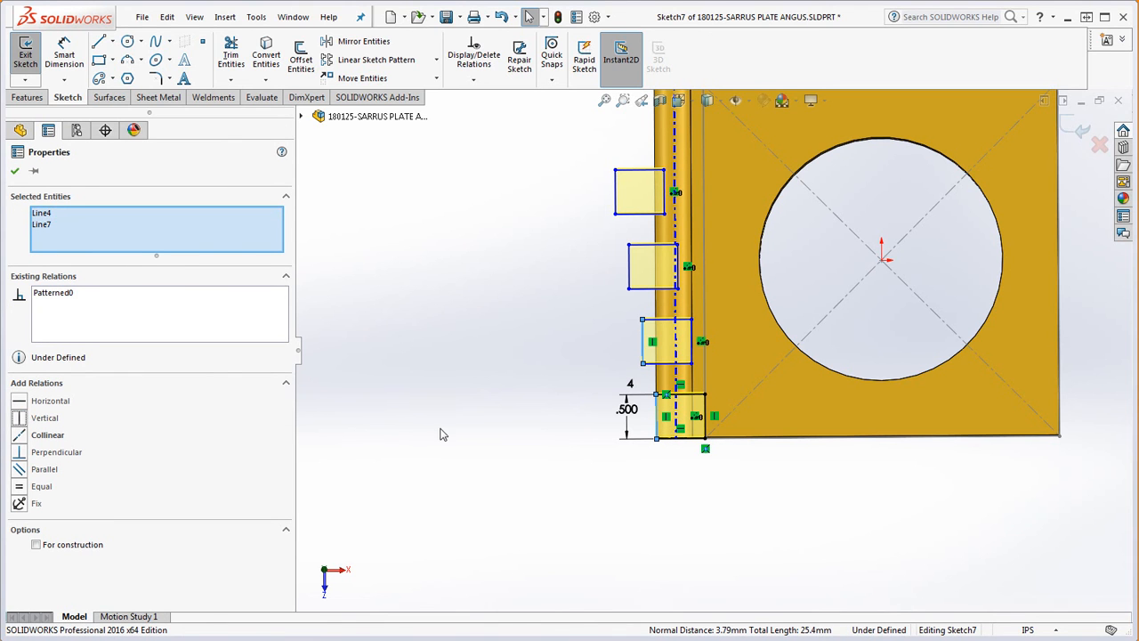
click(439, 434)
click(658, 432)
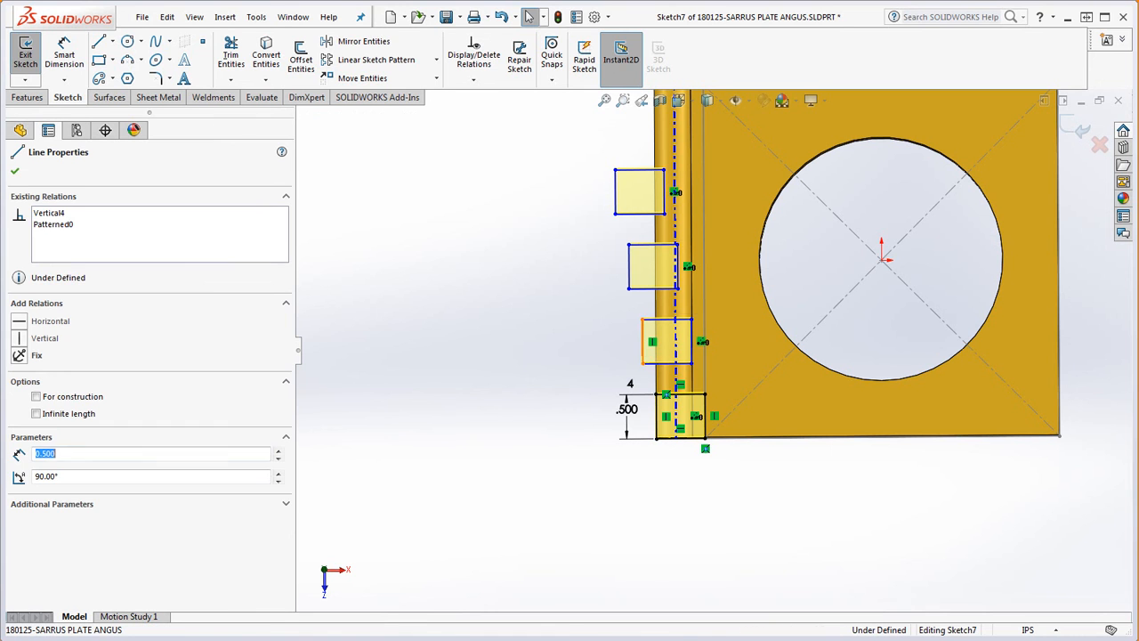
ctrl+click(664, 437)
click(20, 418)
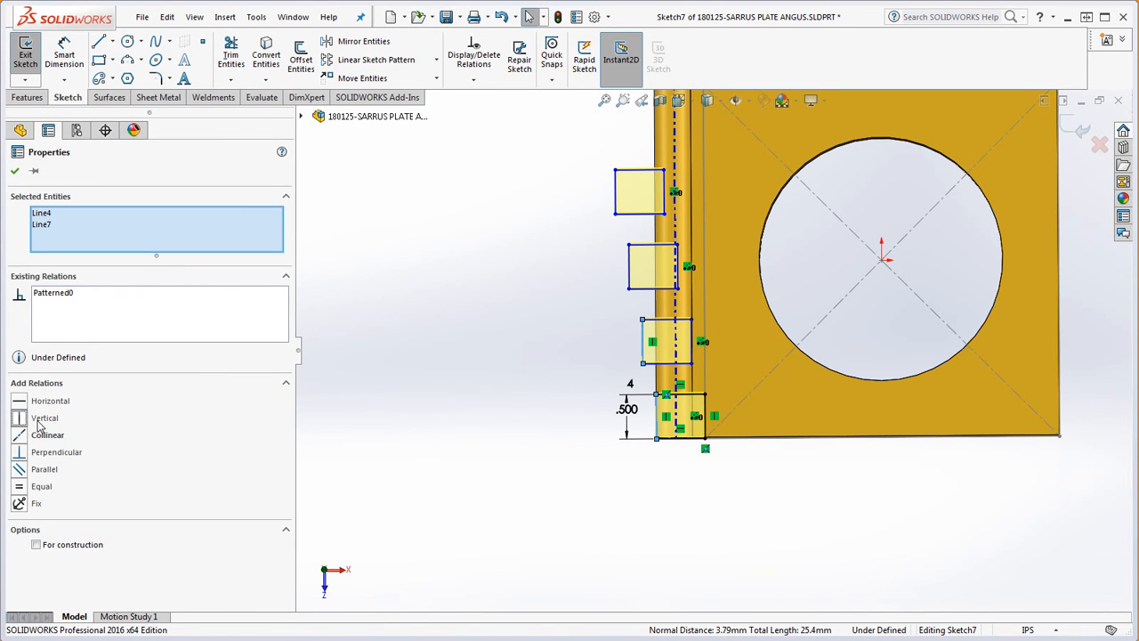
click(415, 481)
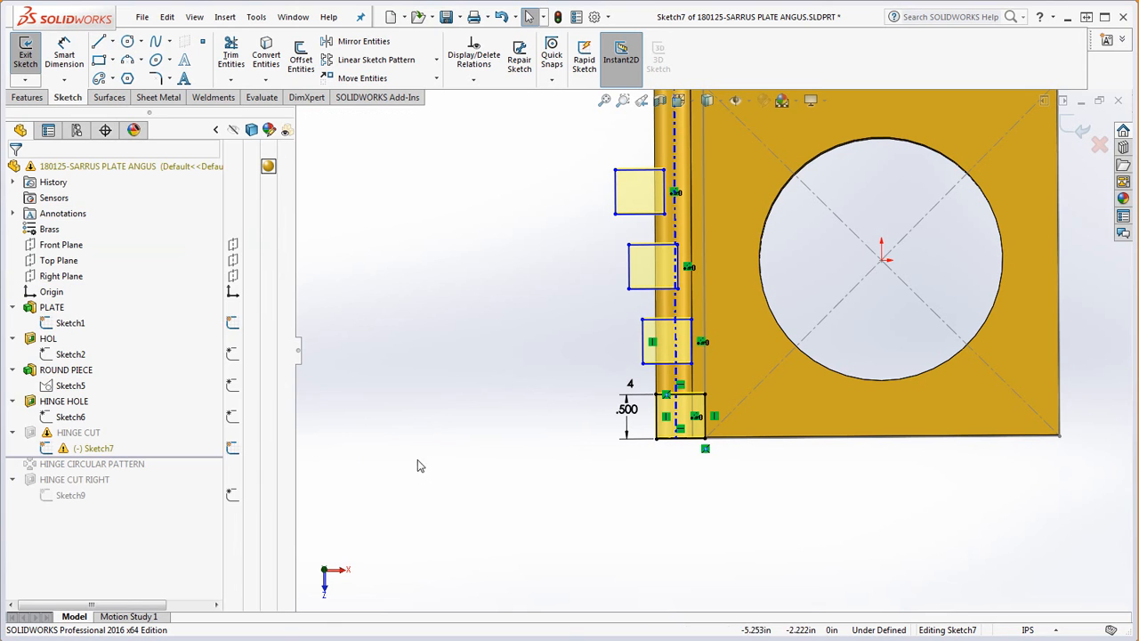
Make the outer sides of the first two rectangles collinear and slide the patterned rectangles along the hinge
click(644, 346)
ctrl+click(658, 411)
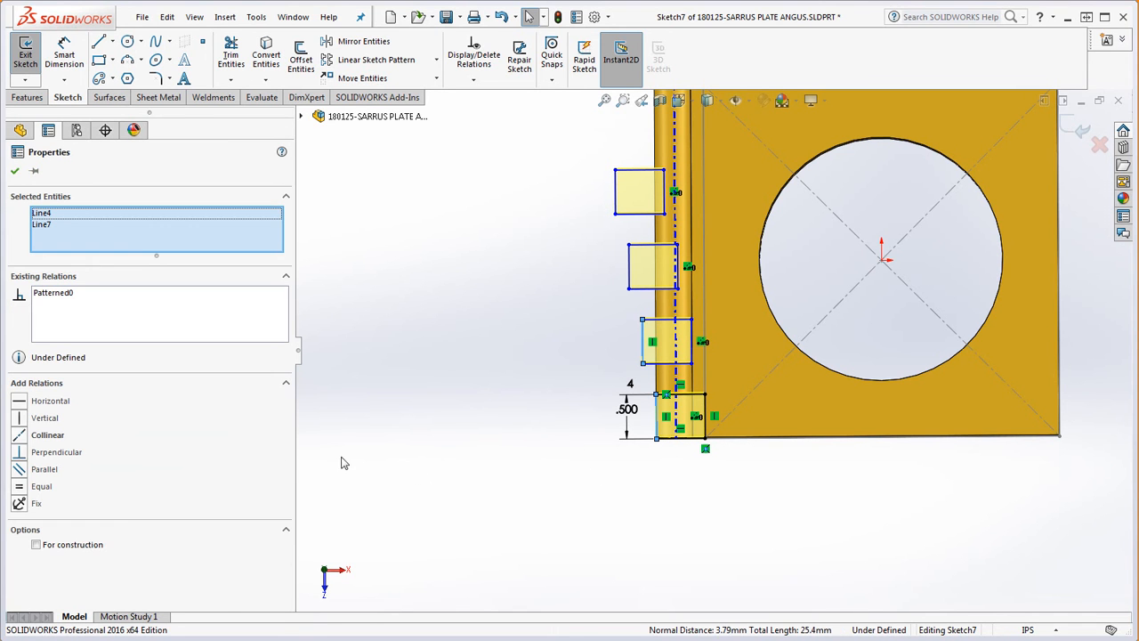
click(23, 436)
click(605, 453)
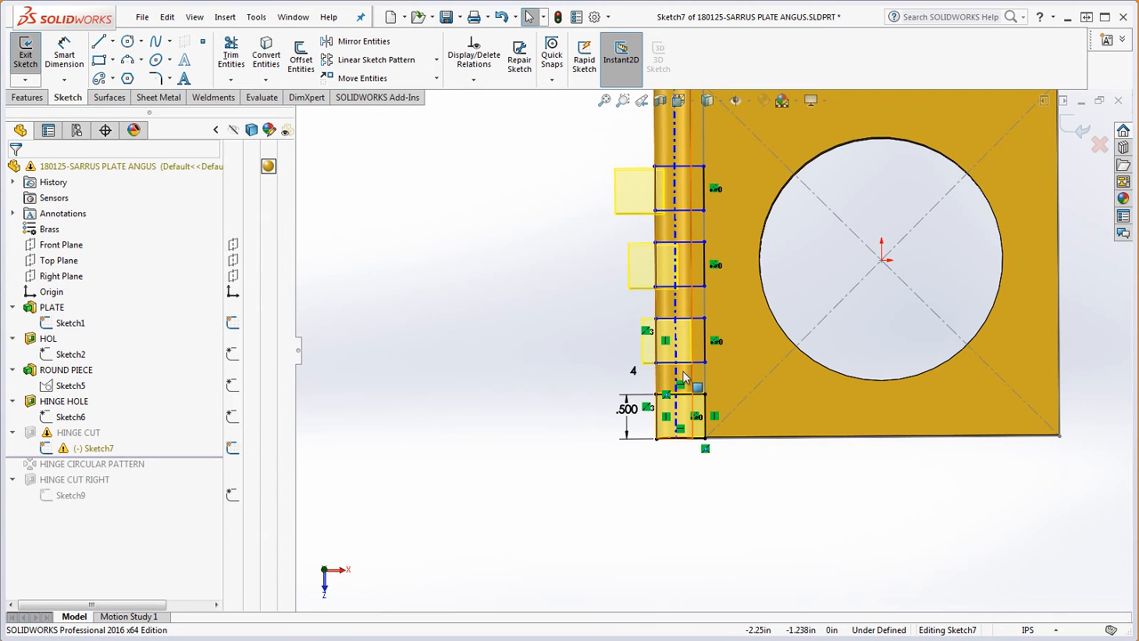
drag(710, 365, 706, 336)
click(777, 457)
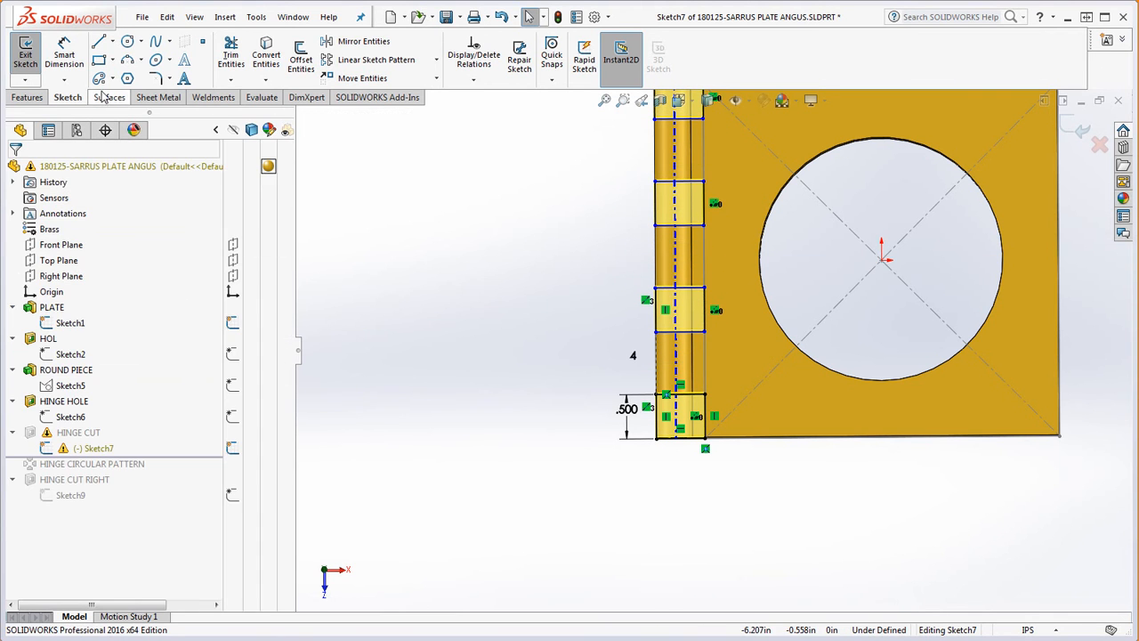
Dimension the distance between the lower edges of the first and second rectangles as 1 in
click(66, 49)
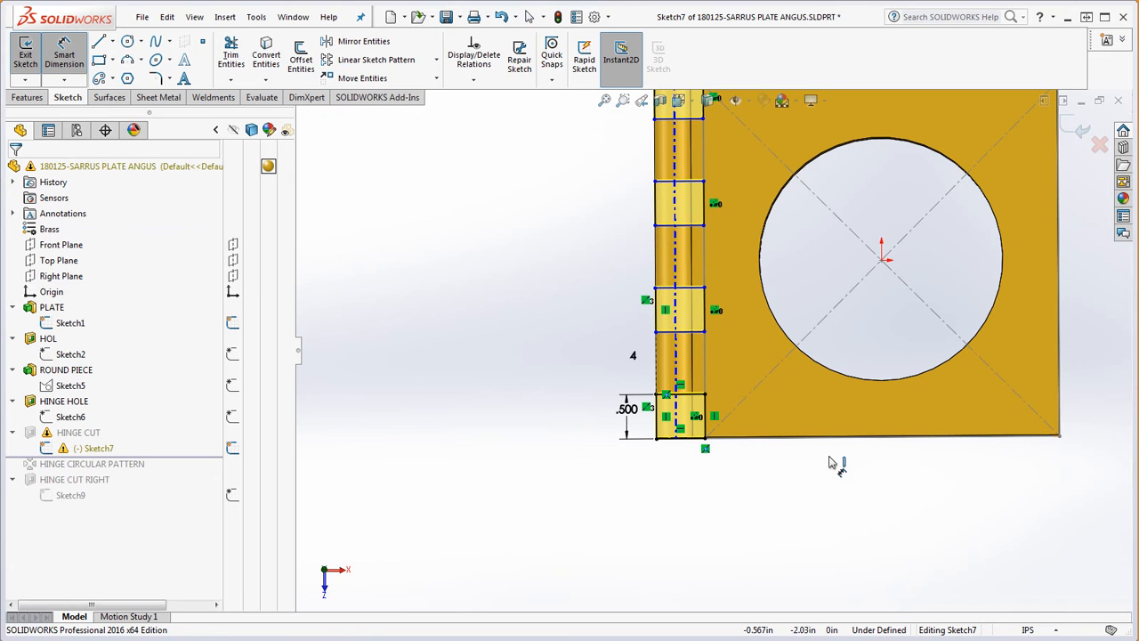
click(690, 437)
click(681, 331)
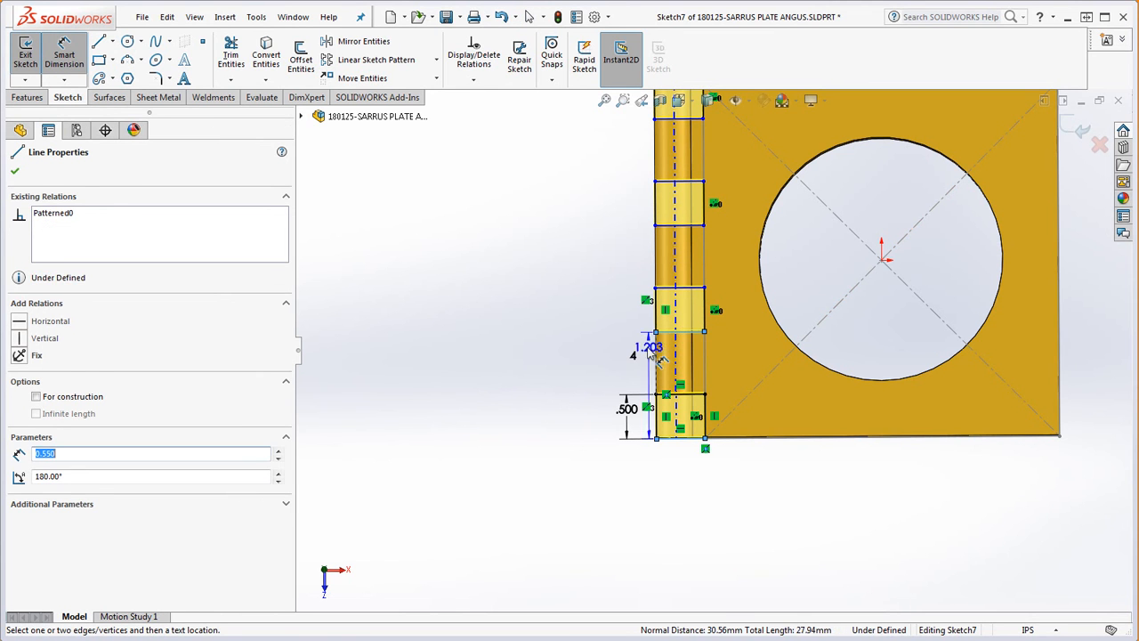
click(593, 379)
text(1)
key(Return)
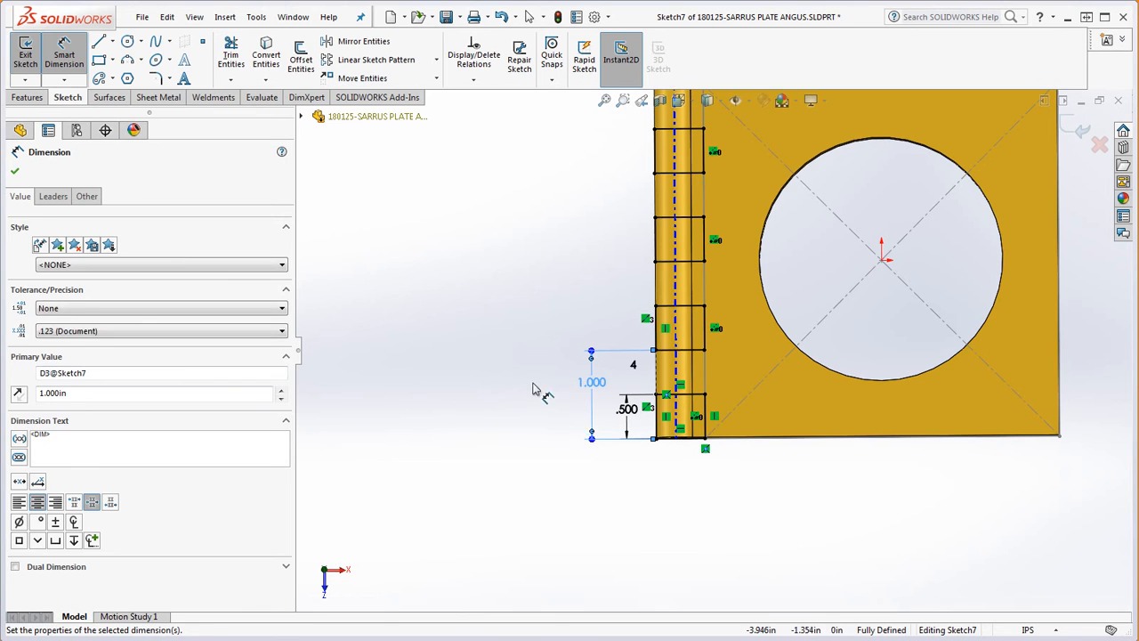
click(811, 578)
Rebuild the part to leave the sketch and roll the feature history forward past HINGE CIRCULAR PATTERN
scroll(804, 400, down, 3)
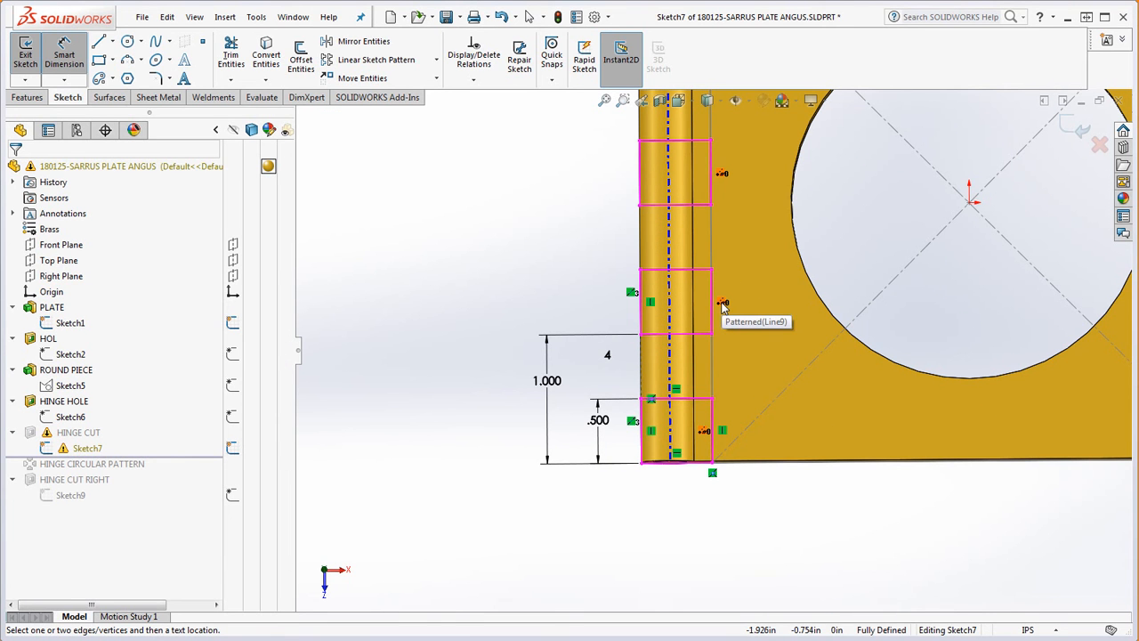
scroll(746, 456, up, 2)
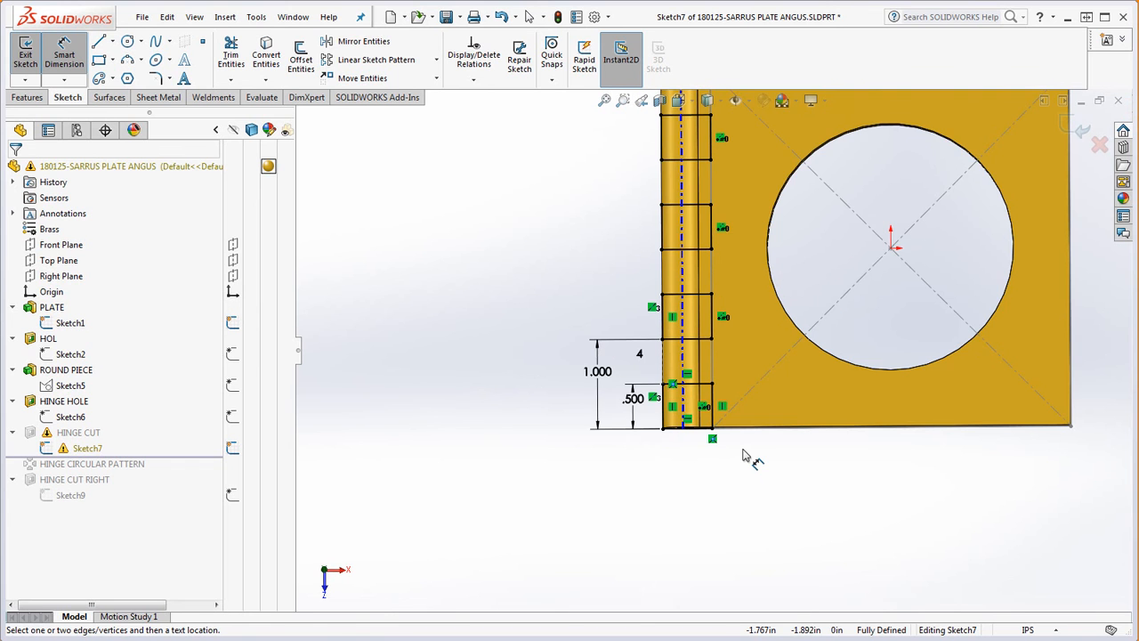
scroll(743, 454, up, 2)
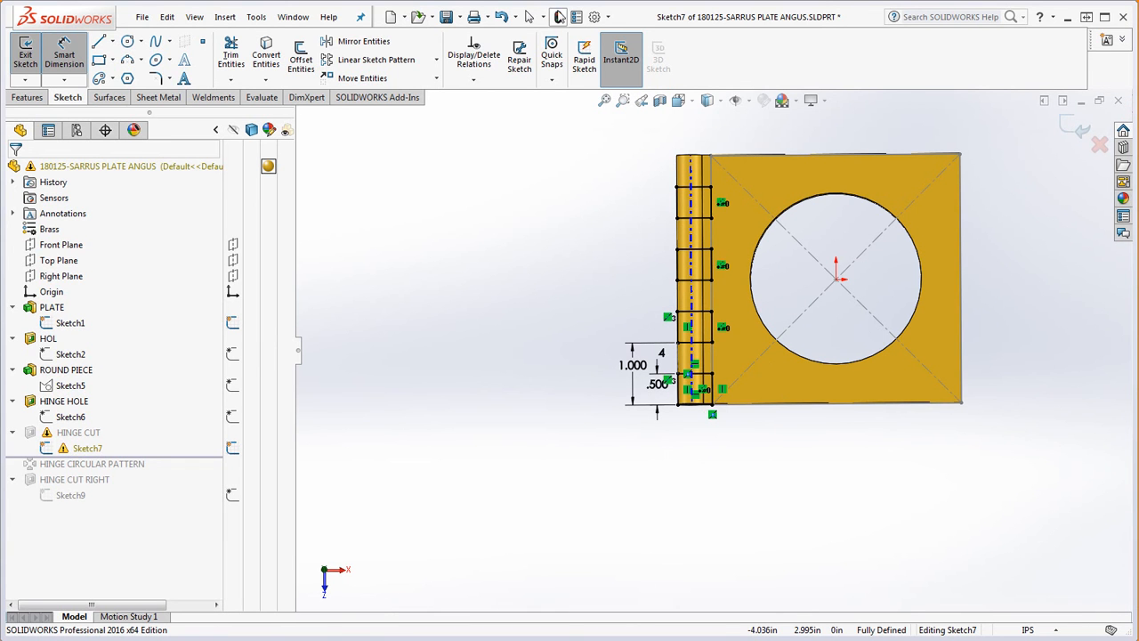
click(558, 17)
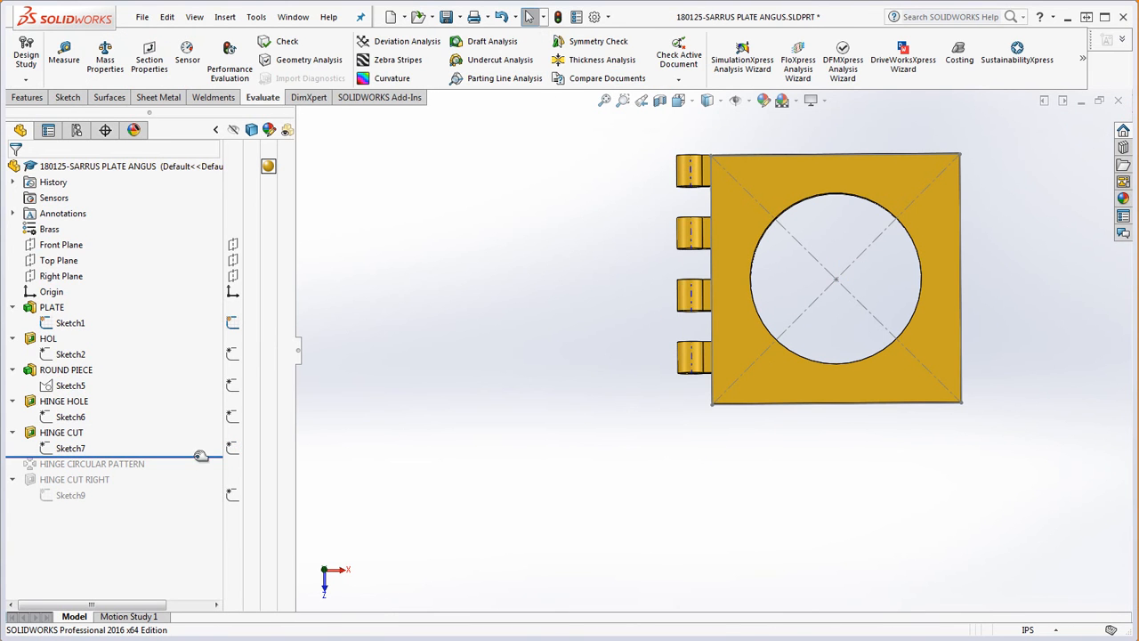
mouse_move(198, 457)
mouse_down()
mouse_move(201, 472)
mouse_move(212, 470)
mouse_up()
Open the HINGE CIRCULAR PATTERN definition, review its axis, angle and patterned features, and close it without changes
right_click(37, 464)
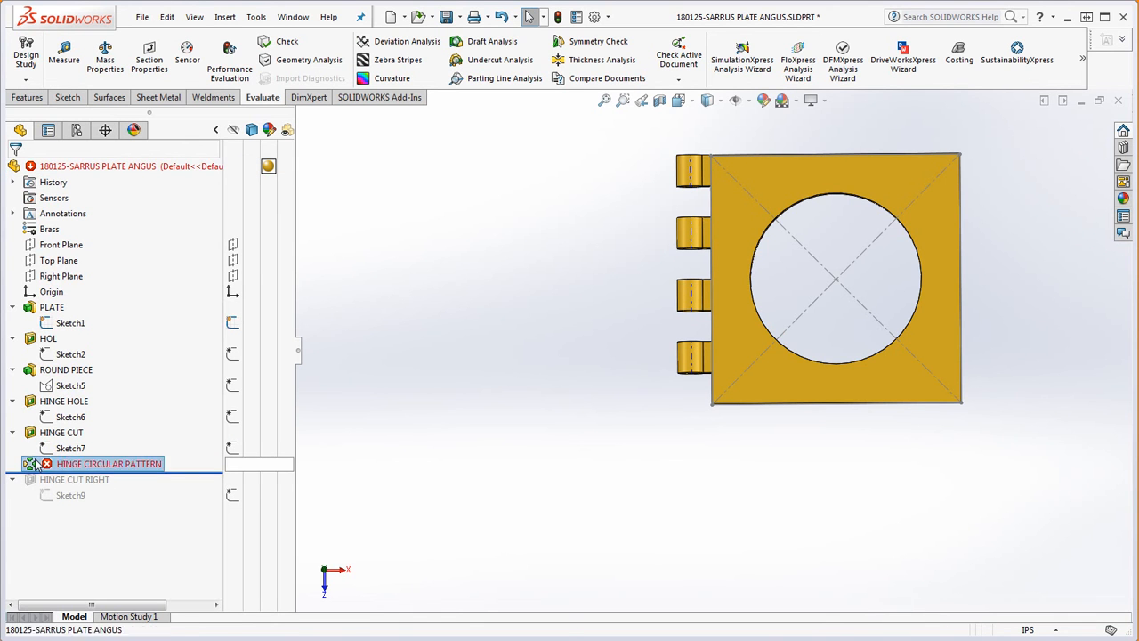
click(46, 319)
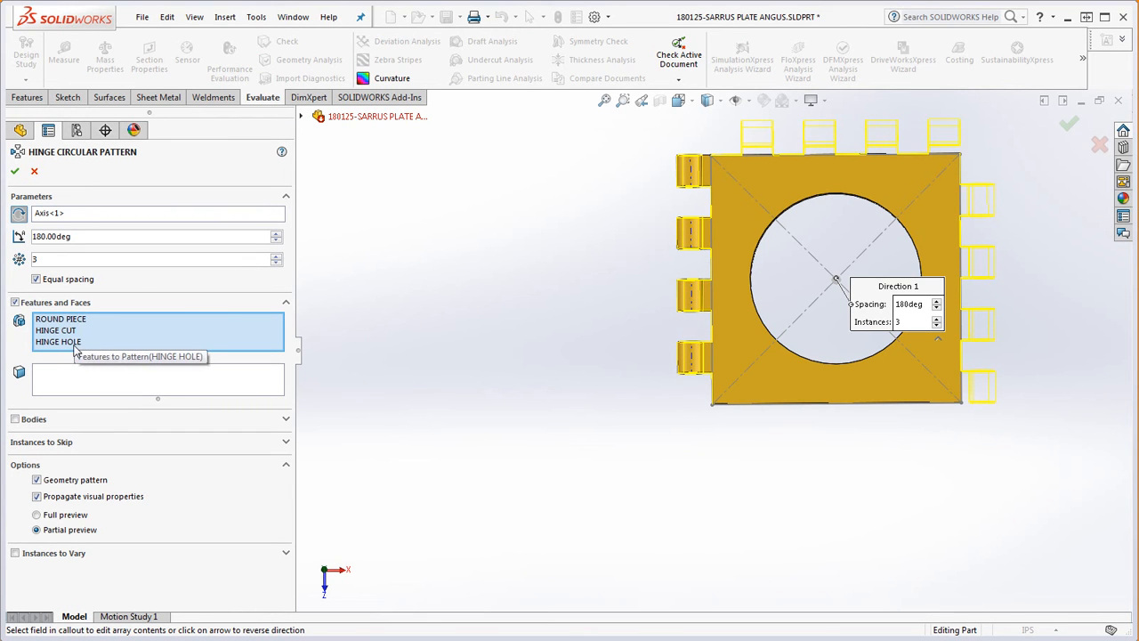
click(301, 117)
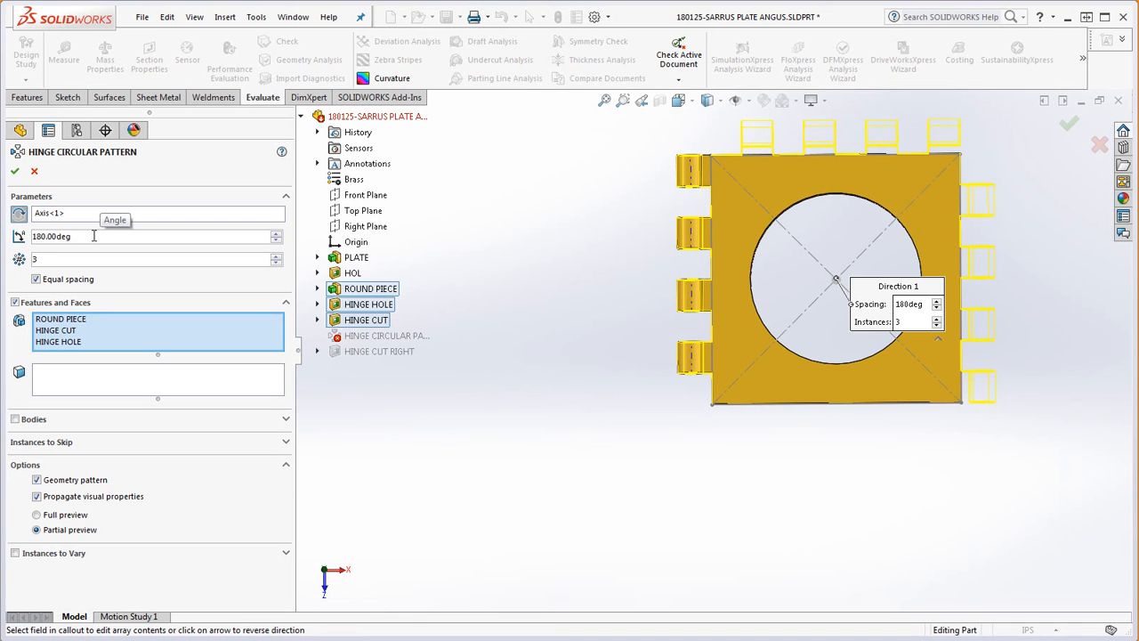
click(35, 173)
Read the What's Wrong error description for HINGE CIRCULAR PATTERN and close it
right_click(85, 464)
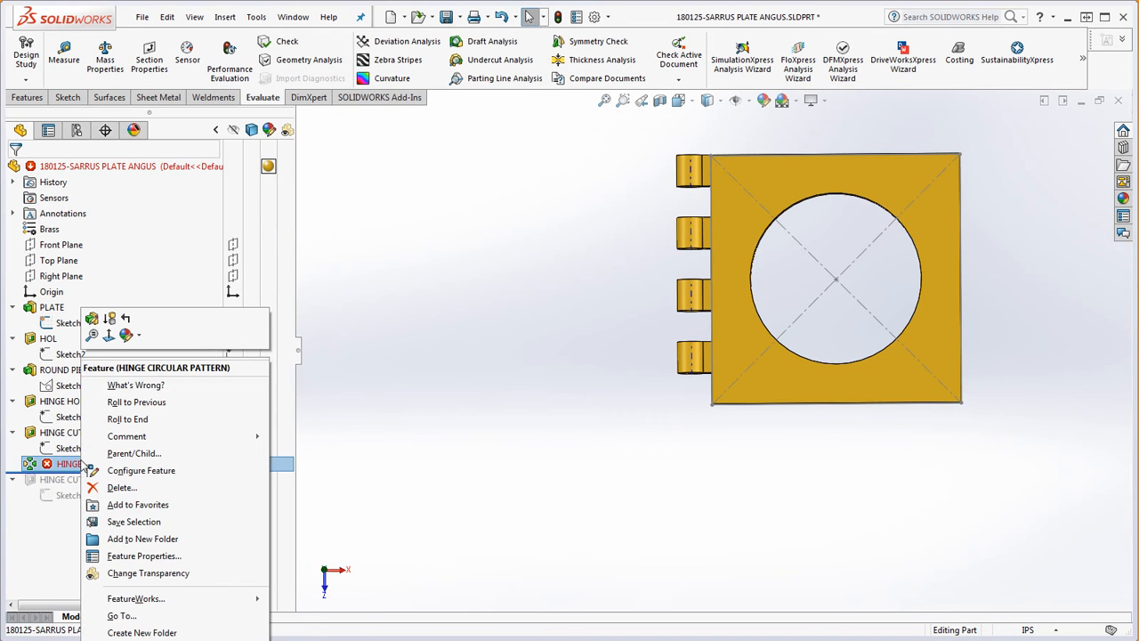
click(133, 386)
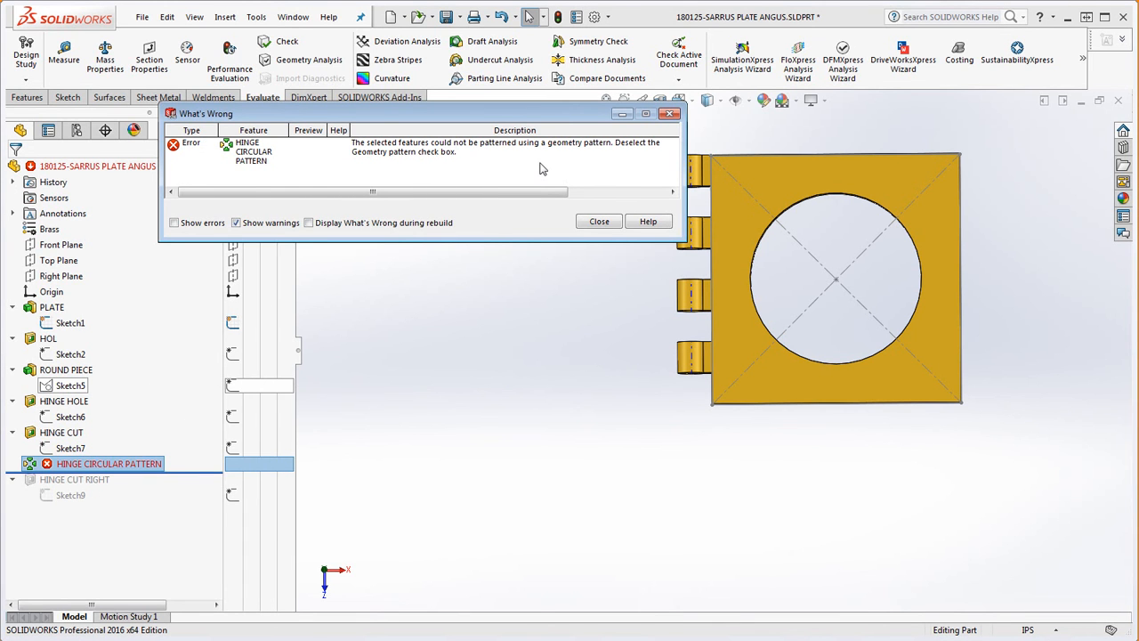
click(599, 221)
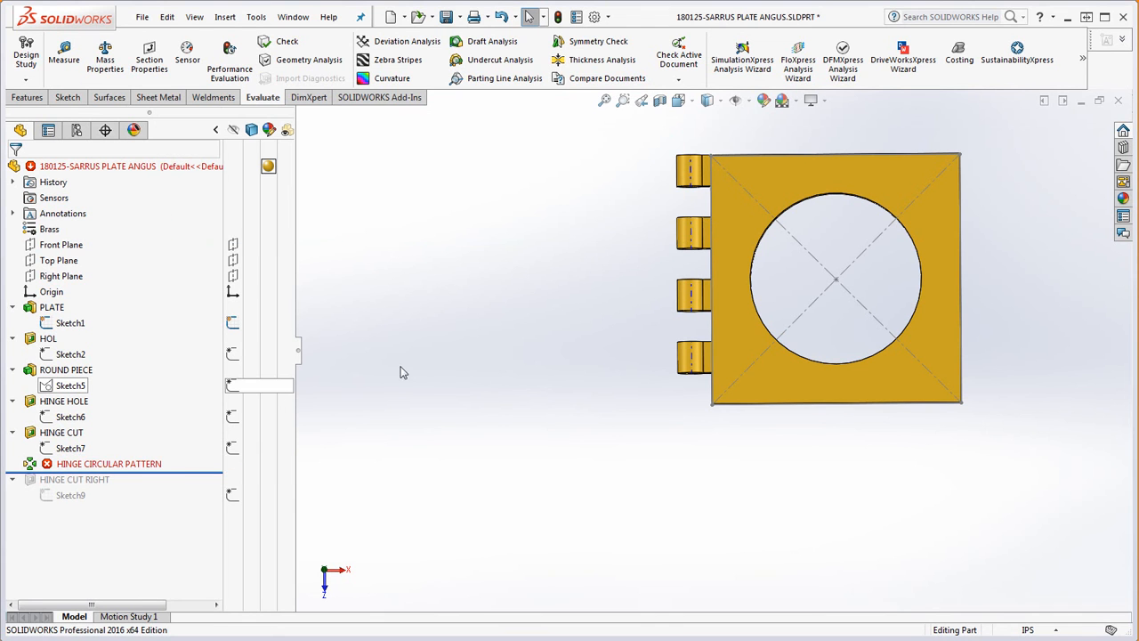
Turn off the Geometry pattern option of HINGE CIRCULAR PATTERN and inspect the patterned hinges around the plate
right_click(141, 472)
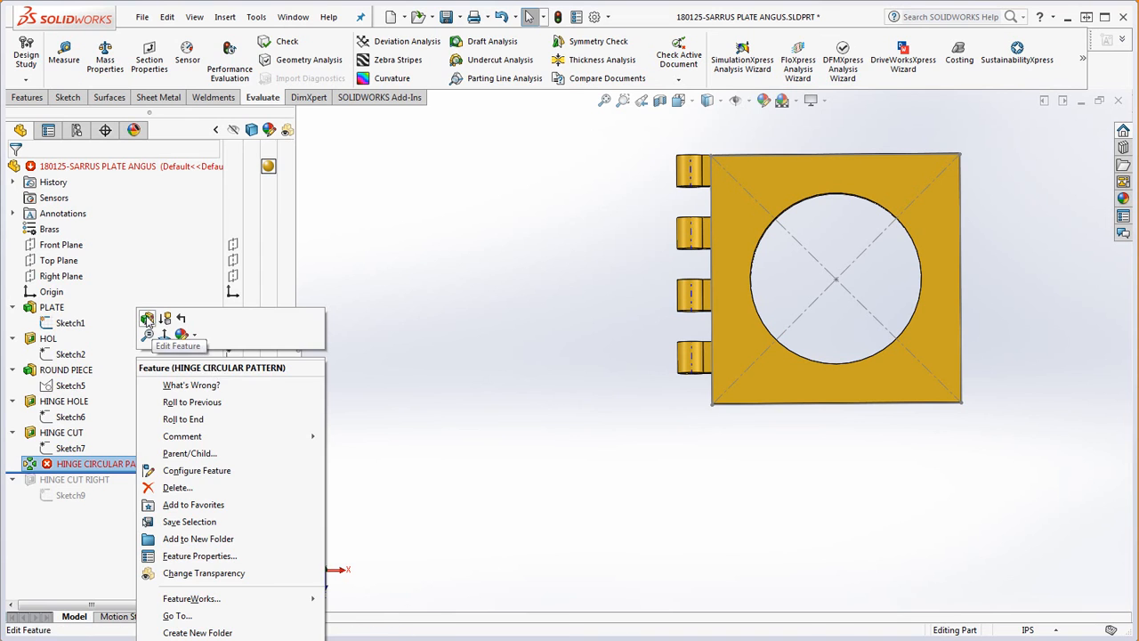
click(147, 319)
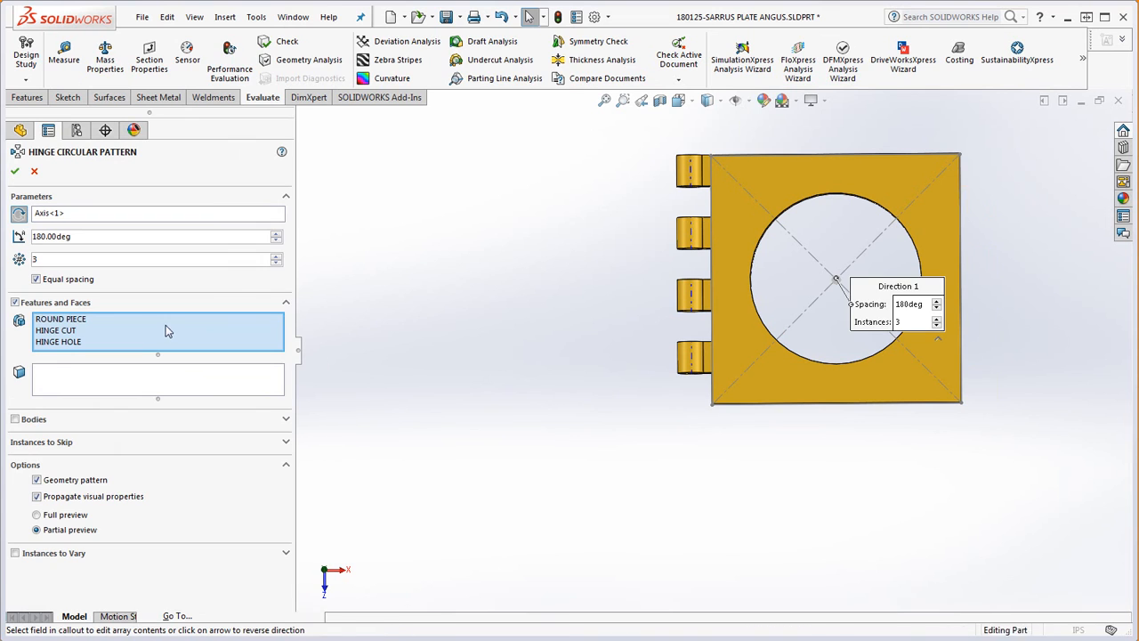
click(37, 480)
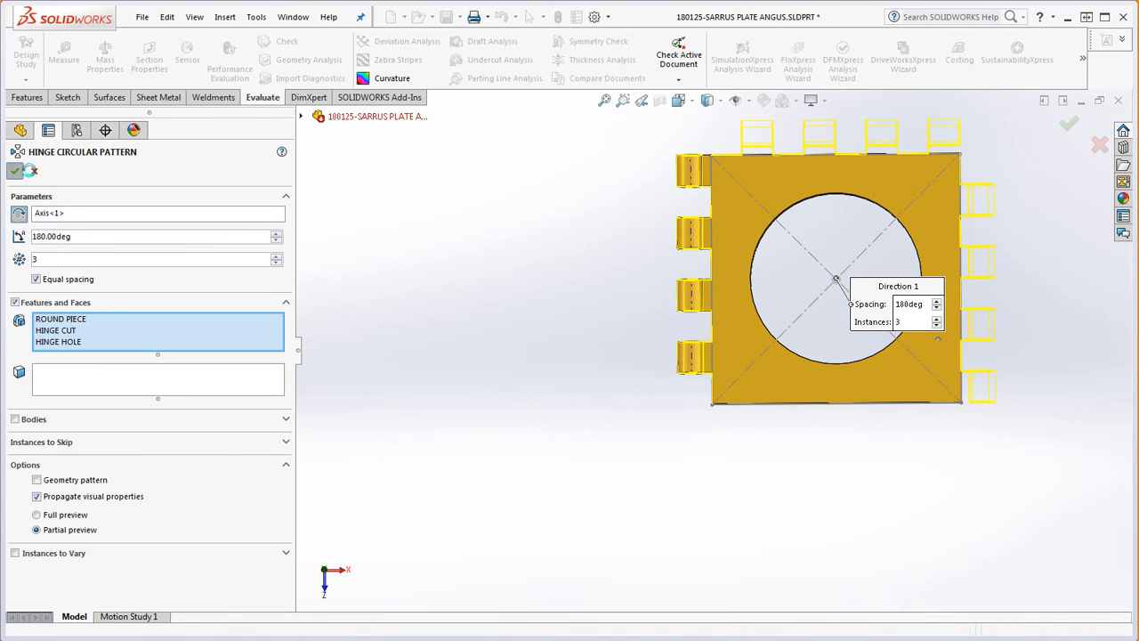
click(15, 171)
scroll(809, 263, down, 2)
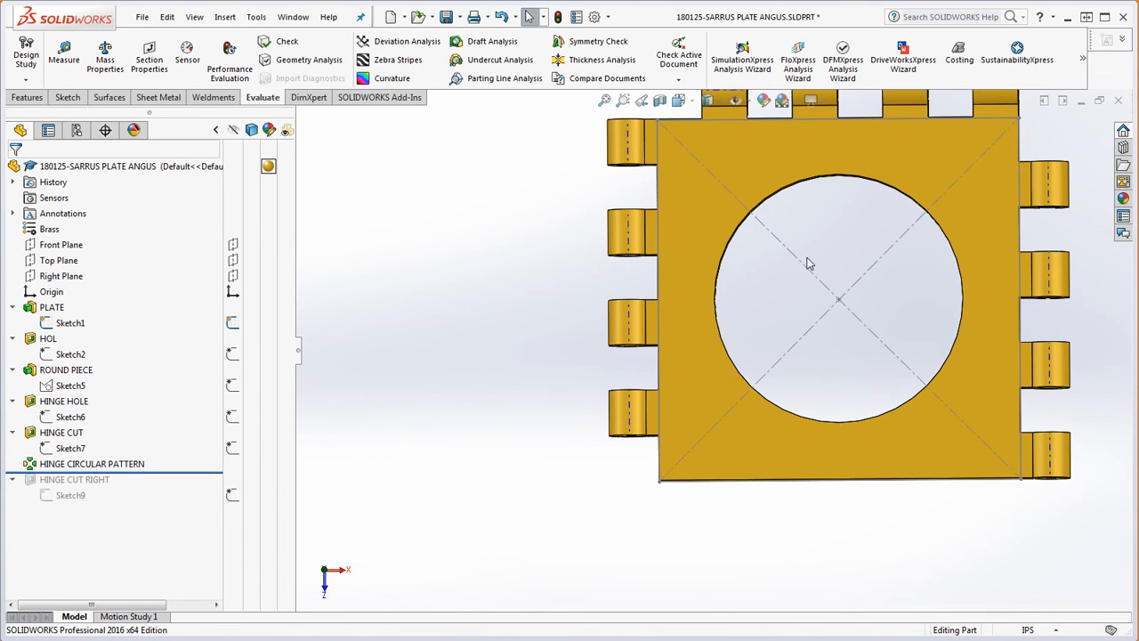
scroll(821, 265, up, 3)
middle_drag(816, 275, 825, 245)
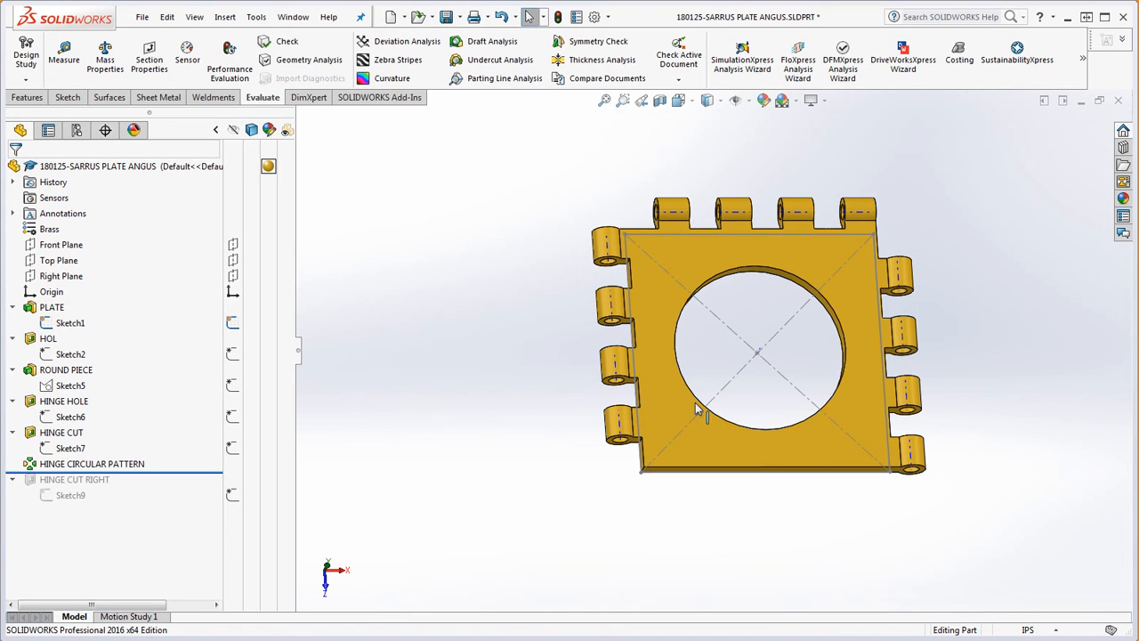
Roll the feature history forward past HINGE CUT RIGHT and review the part's mass properties
drag(185, 474, 174, 504)
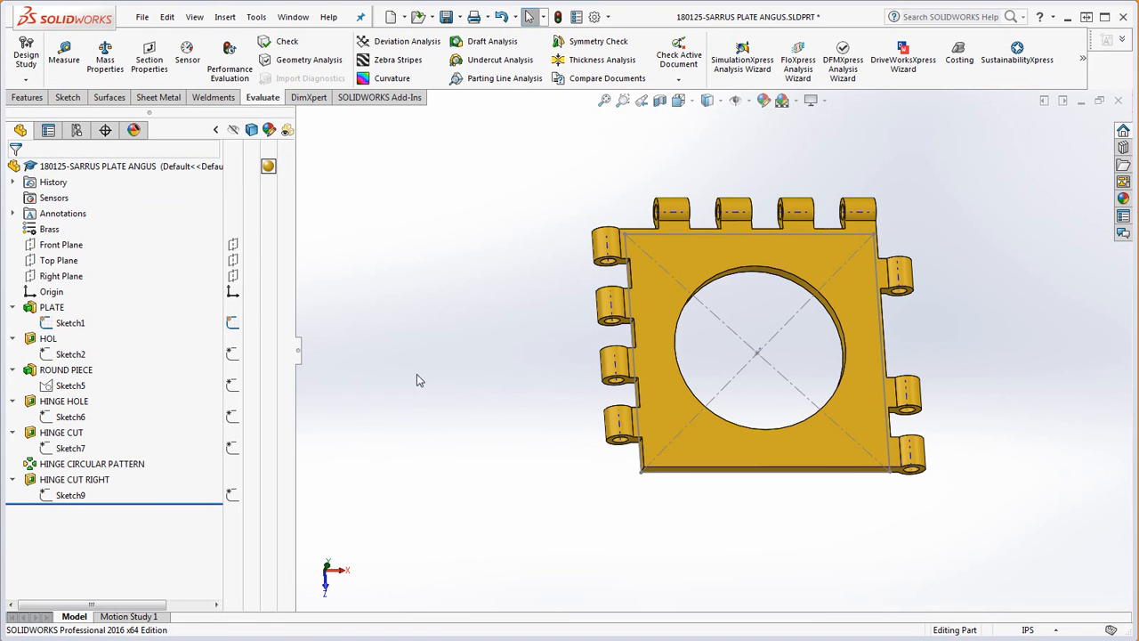
click(106, 51)
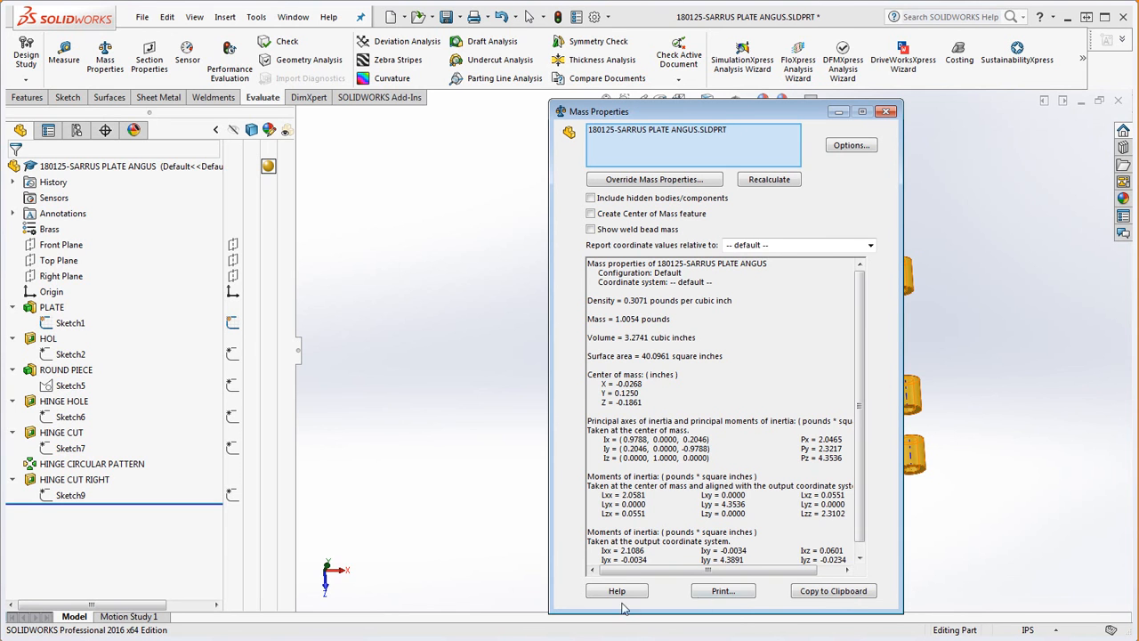
click(887, 112)
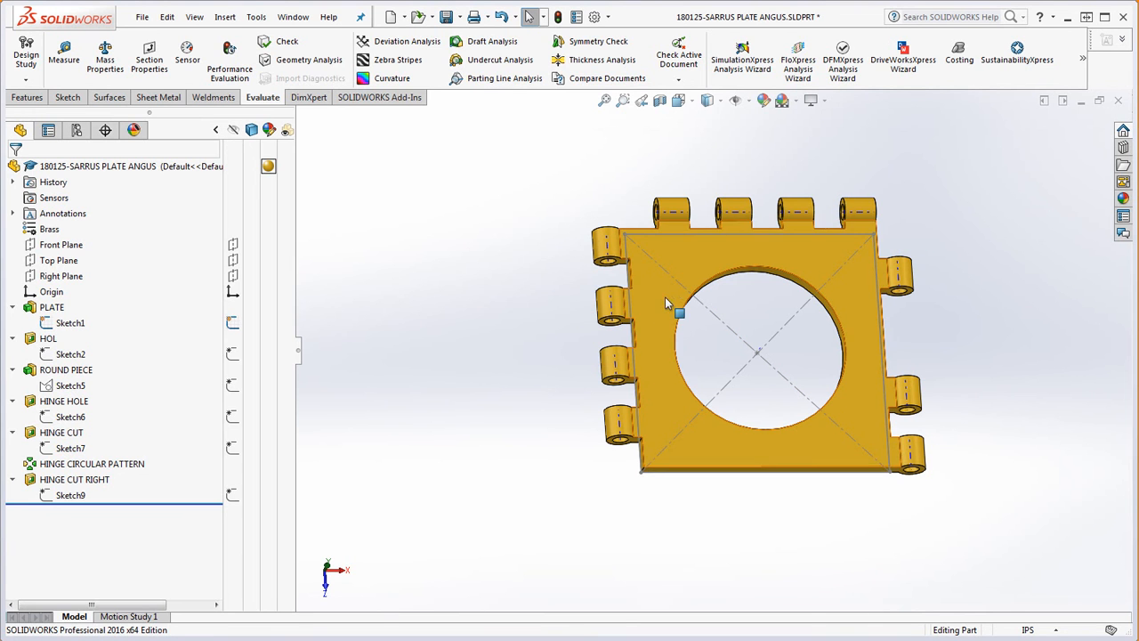
Change the PLATE extrusion's end condition from Blind to Mid Plane
right_click(52, 307)
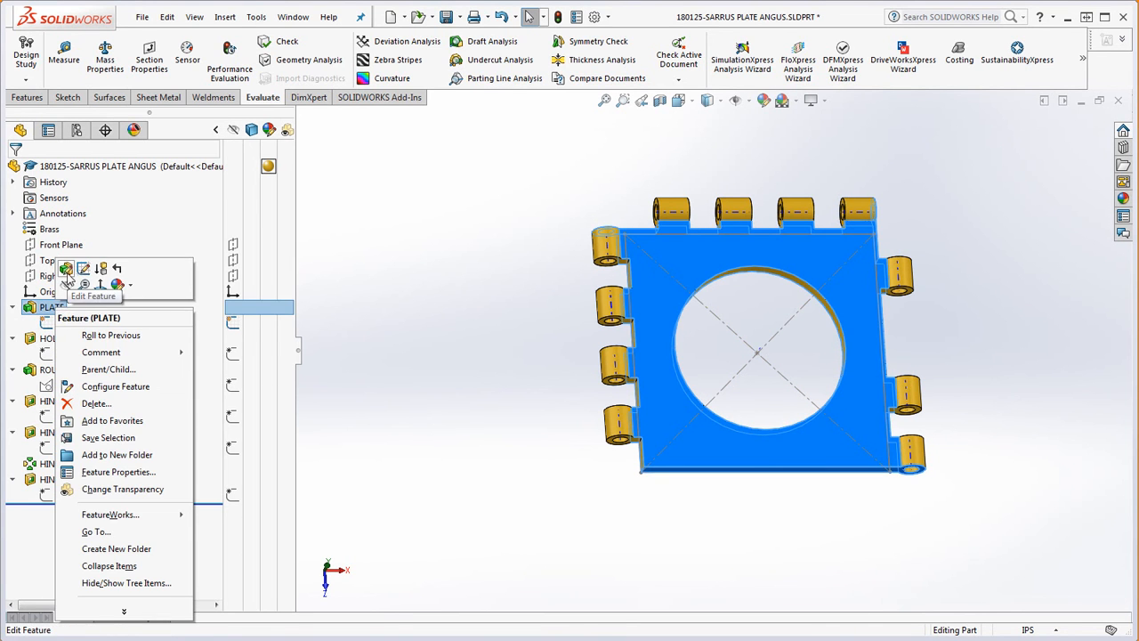
click(66, 273)
click(75, 257)
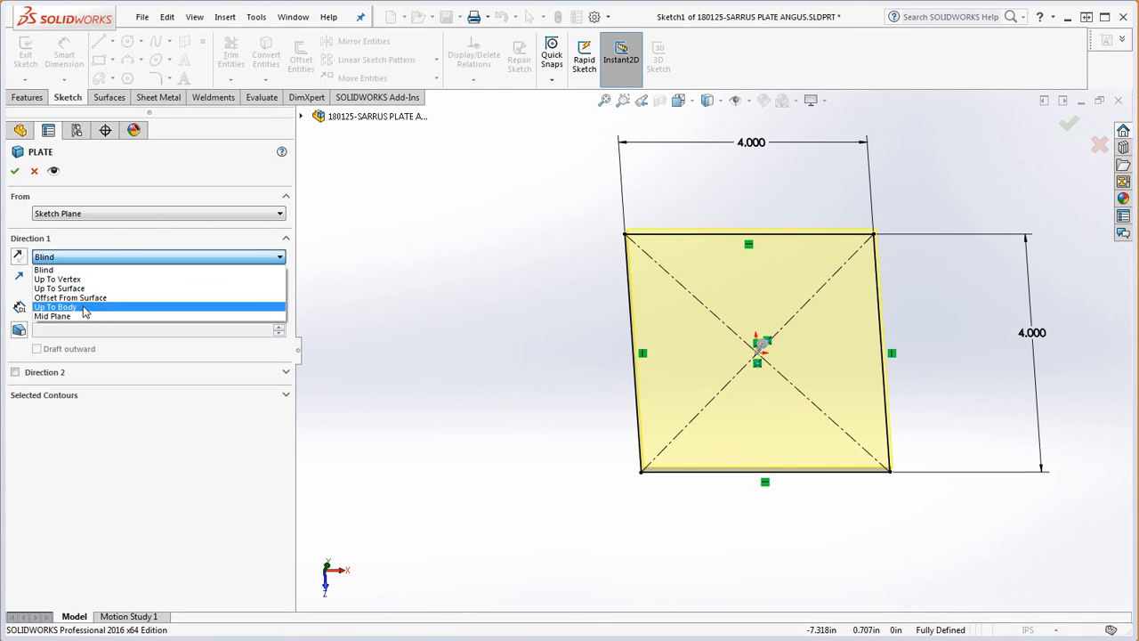
click(76, 316)
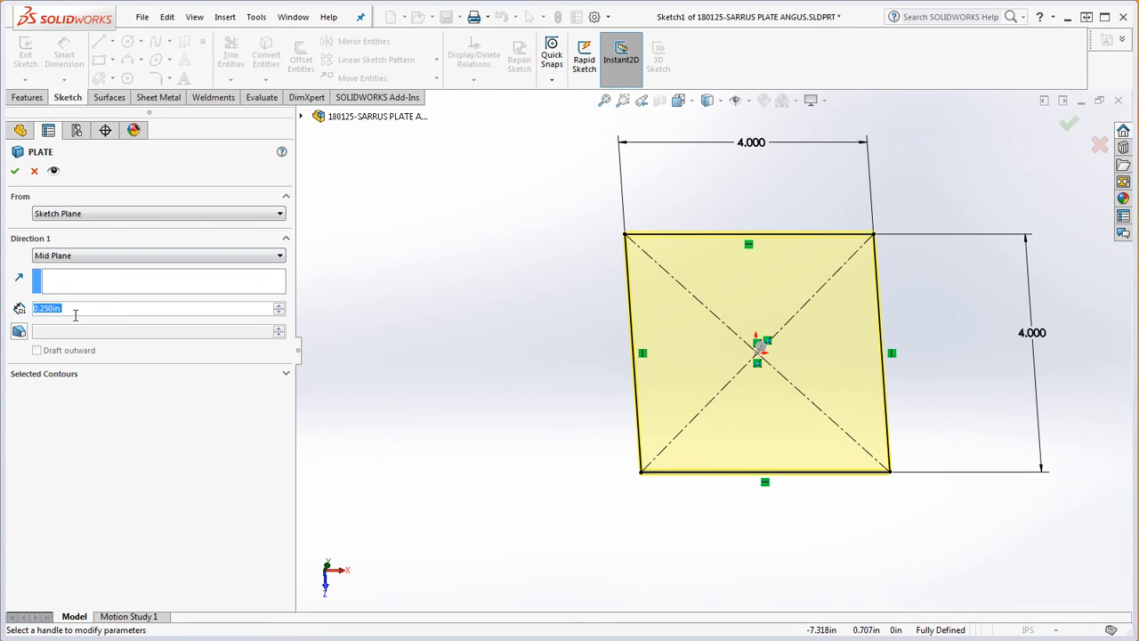
click(15, 170)
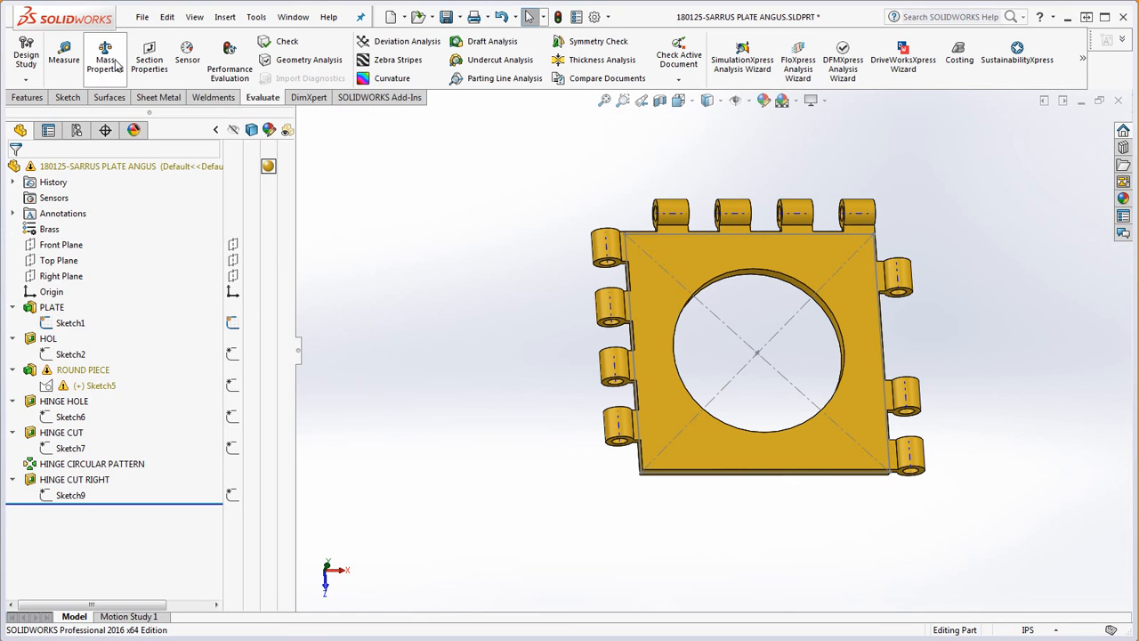
Open Sketch5 of ROUND PIECE for editing and delete the unsolvable relation at the lower connecting line's end on the plate
right_click(80, 388)
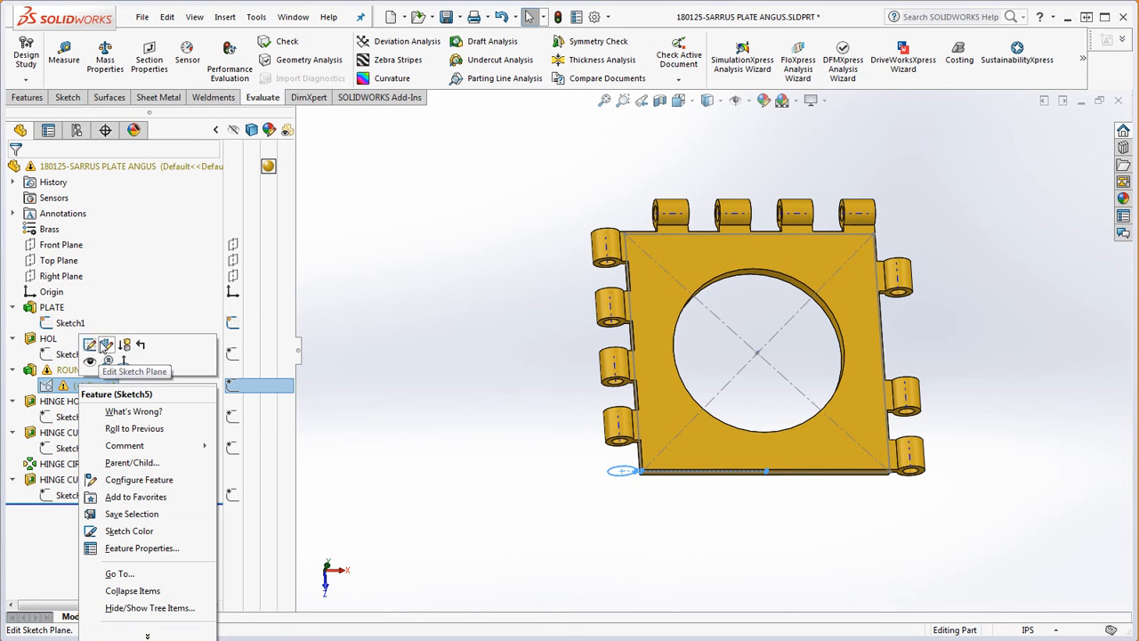
click(100, 346)
middle_drag(527, 500, 525, 382)
scroll(694, 458, down, 4)
scroll(610, 381, down, 5)
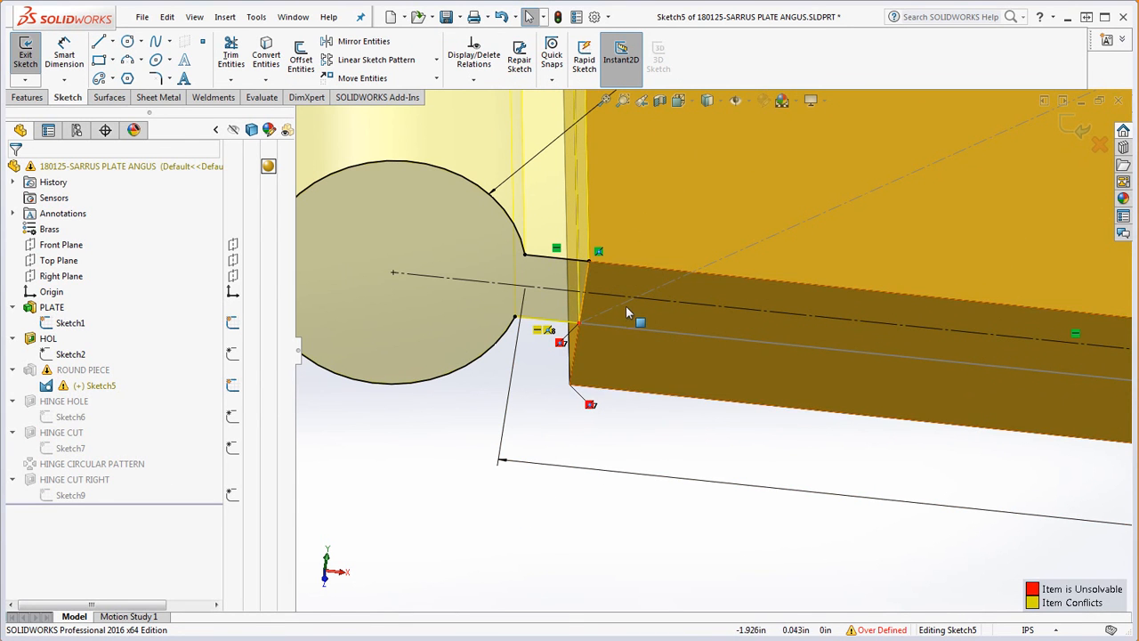
click(561, 344)
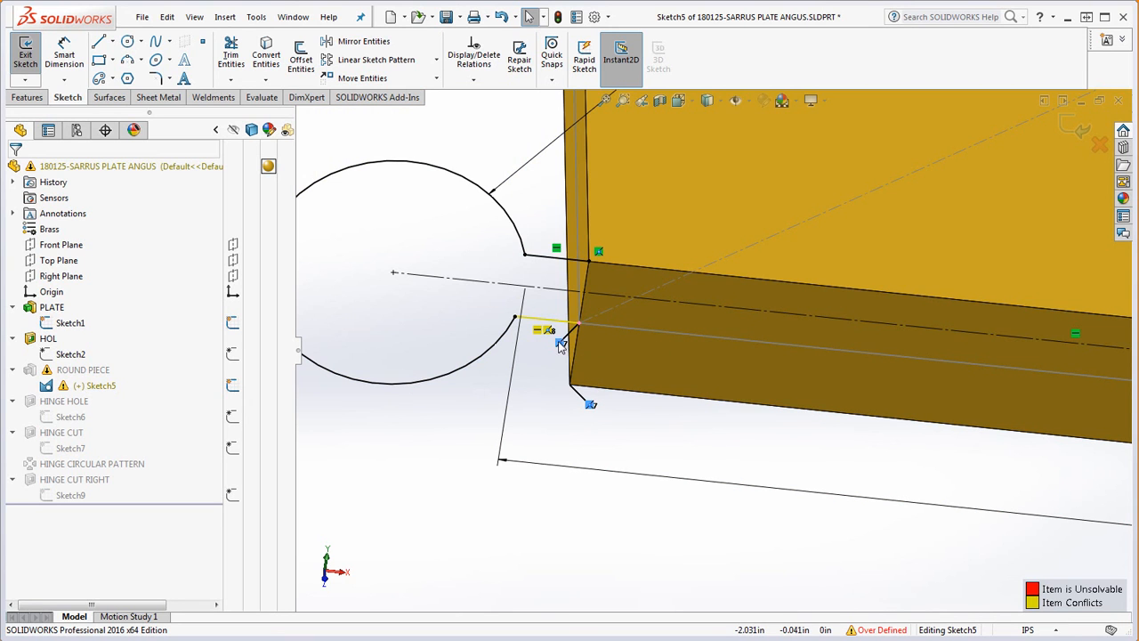
key(Delete)
Attach the free end of the lower connecting line to the plate's lower corner
mouse_move(579, 321)
mouse_down()
mouse_move(560, 352)
mouse_move(585, 356)
mouse_move(559, 354)
mouse_move(563, 321)
mouse_up()
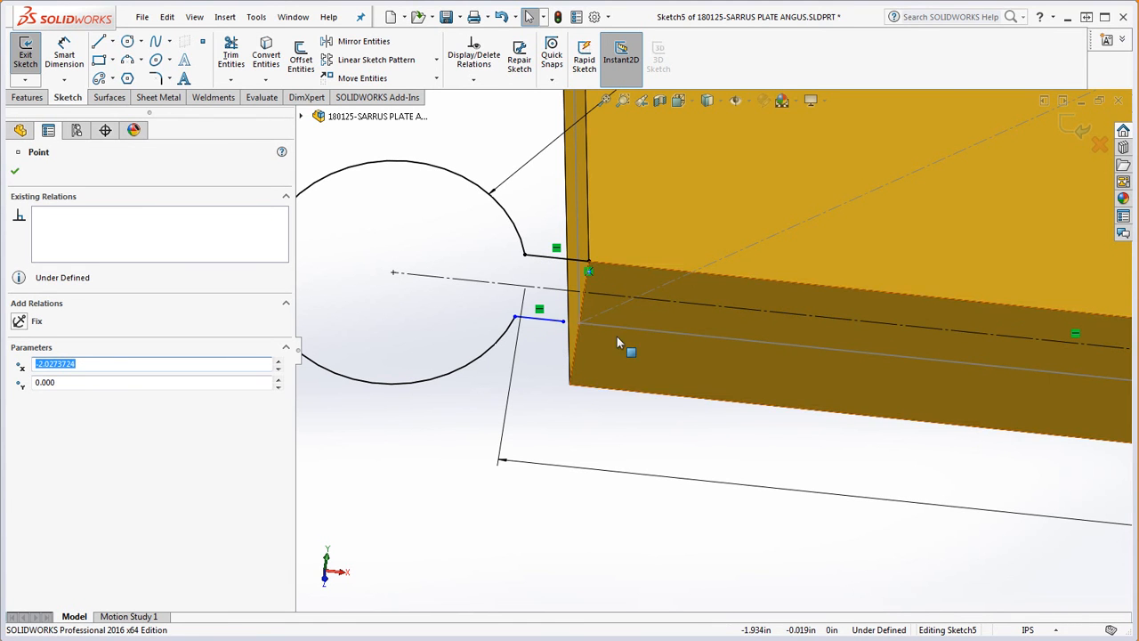
mouse_move(539, 318)
mouse_down()
mouse_move(537, 385)
mouse_move(566, 402)
mouse_move(570, 384)
mouse_up()
click(600, 422)
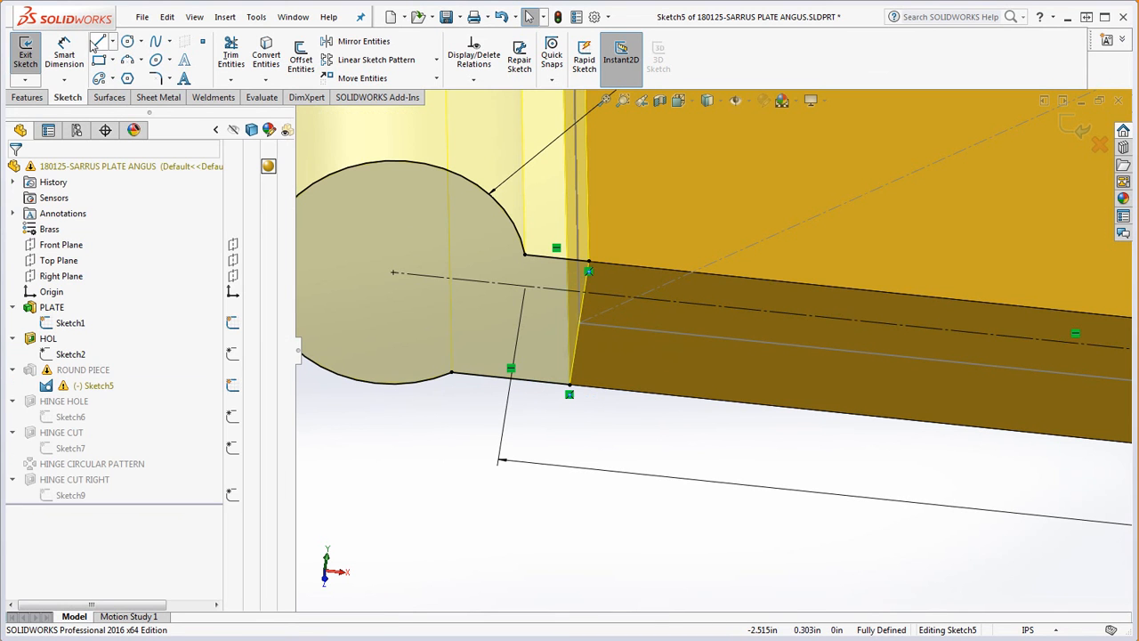
Close the hinge profile with a vertical line along the plate's edge from its upper corner to its lower corner
click(98, 42)
click(589, 268)
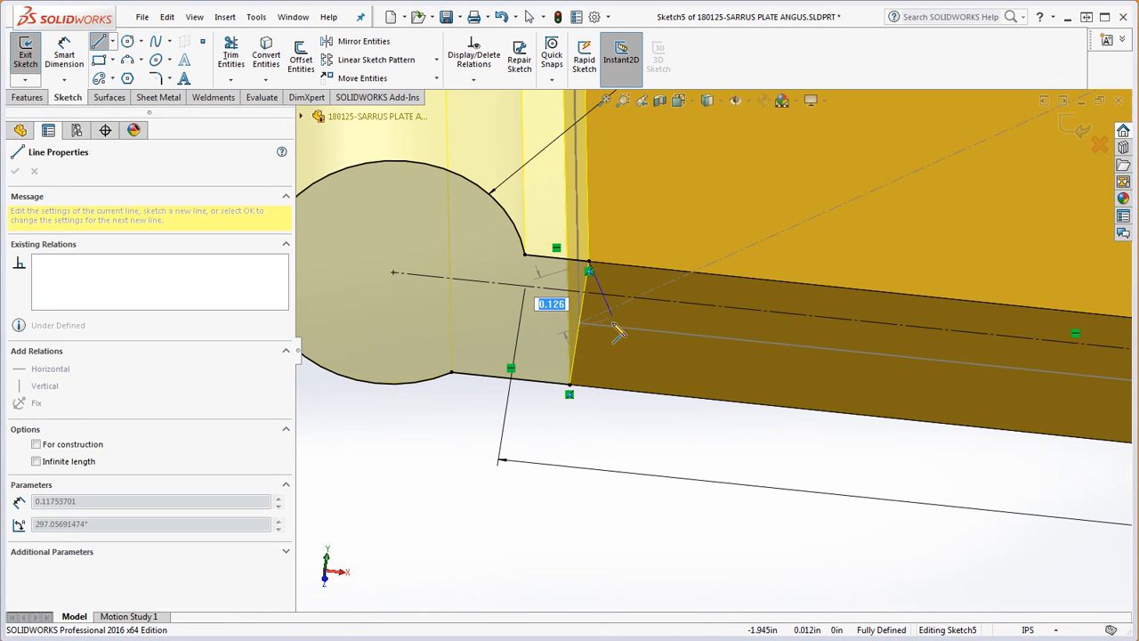
click(569, 384)
key(Escape)
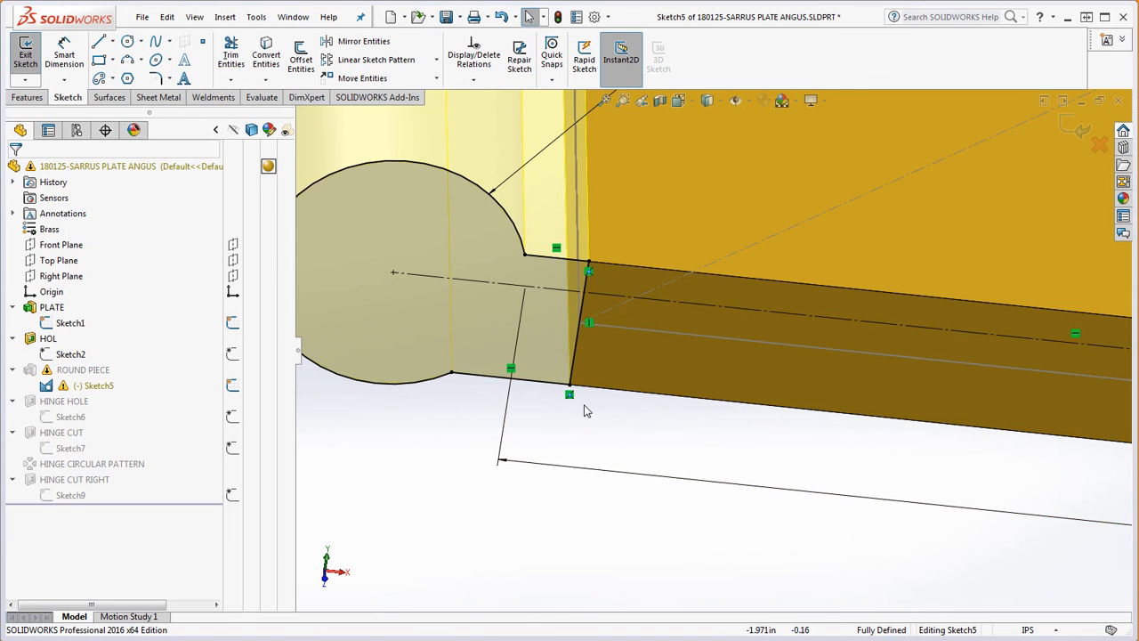
Release the inner end of the hinge's horizontal centreline from the vertical construction line's midpoint and place it on the origin
scroll(597, 406, up, 3)
middle_drag(699, 367, 721, 427)
scroll(801, 437, up, 3)
scroll(801, 372, down, 5)
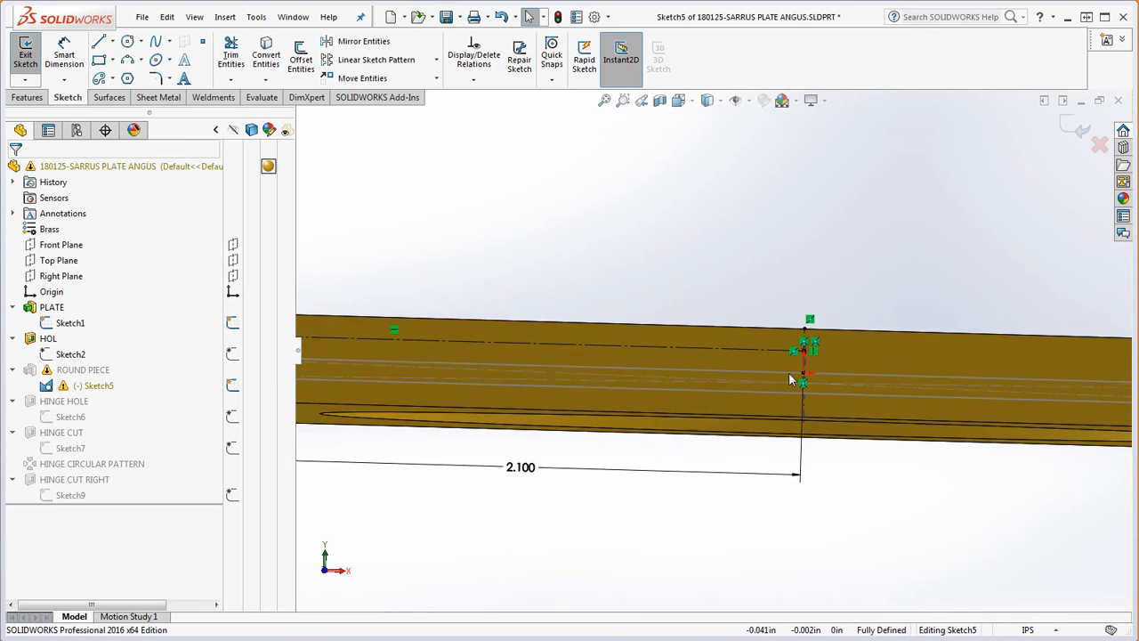
scroll(801, 373, down, 3)
drag(697, 286, 800, 365)
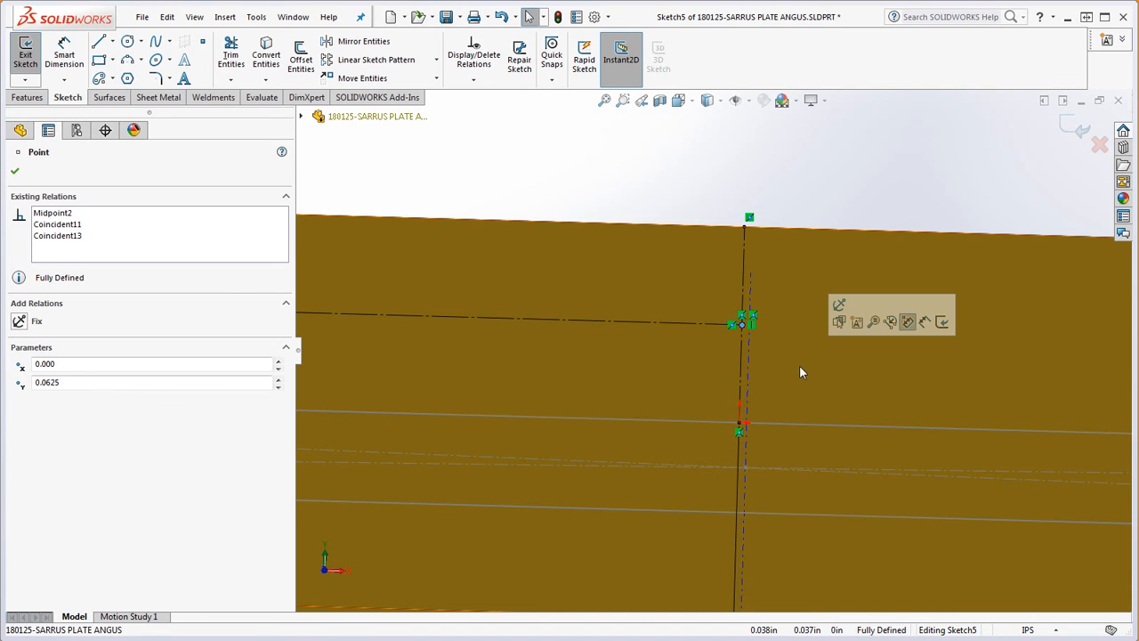
key(Escape)
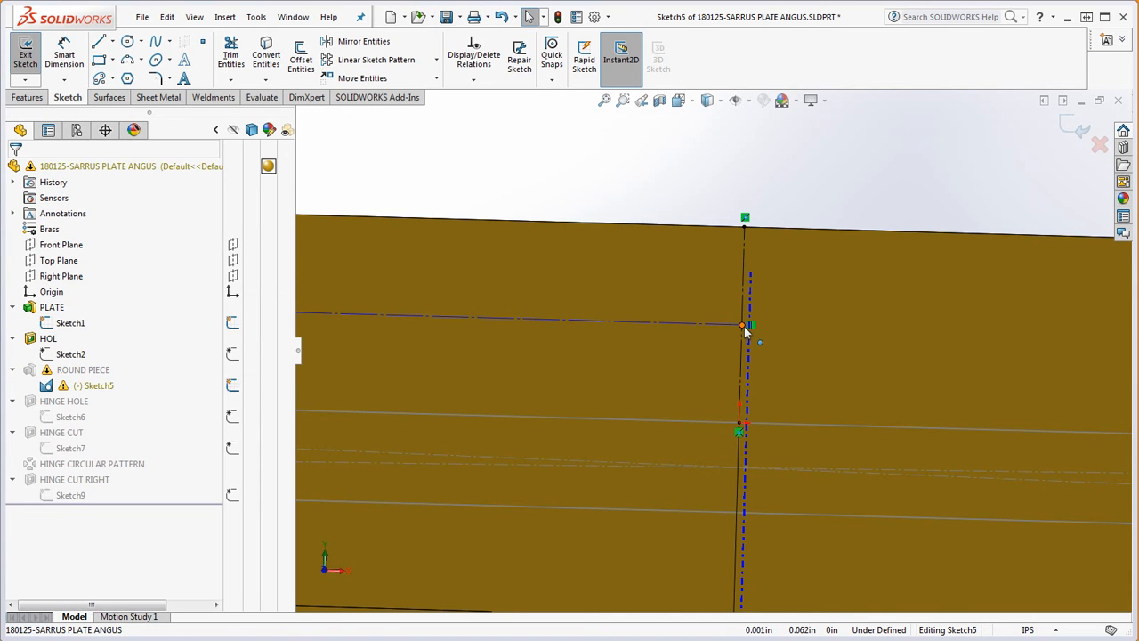
mouse_move(746, 328)
mouse_down()
mouse_move(704, 420)
mouse_move(742, 429)
mouse_up()
scroll(842, 443, up, 10)
scroll(530, 336, down, 3)
scroll(528, 335, down, 4)
middle_drag(671, 476, 683, 511)
scroll(682, 511, up, 3)
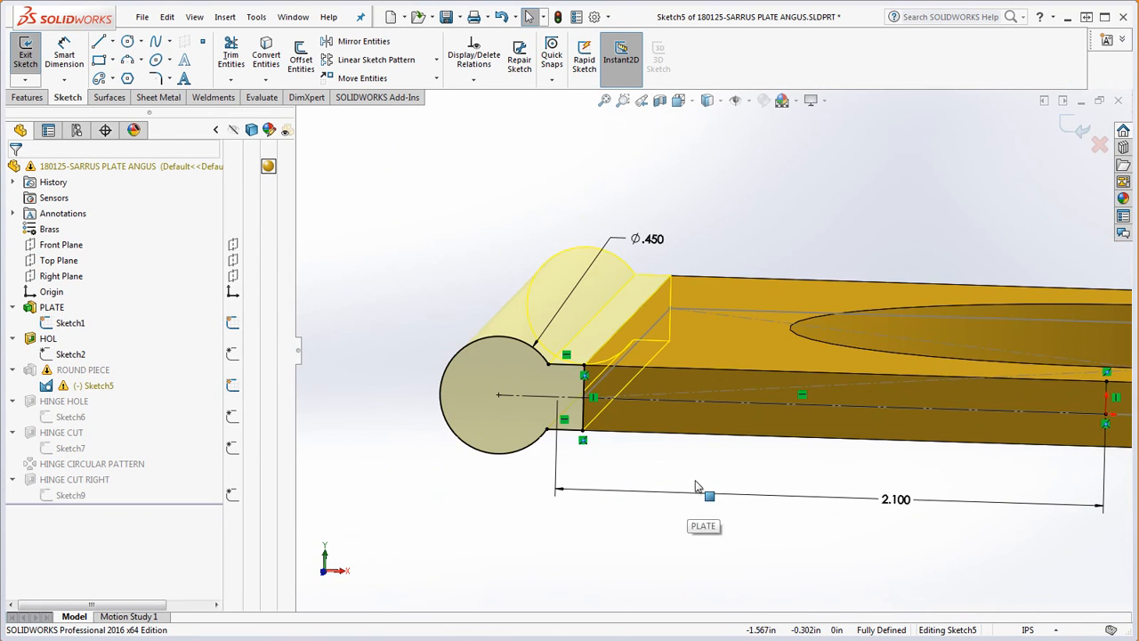
Undo the Sketch5 edits back to before the lower connecting line was attached to the plate's lower corner
key(ctrl+z)
key(ctrl+z)
key(ctrl+z)
key(ctrl+z)
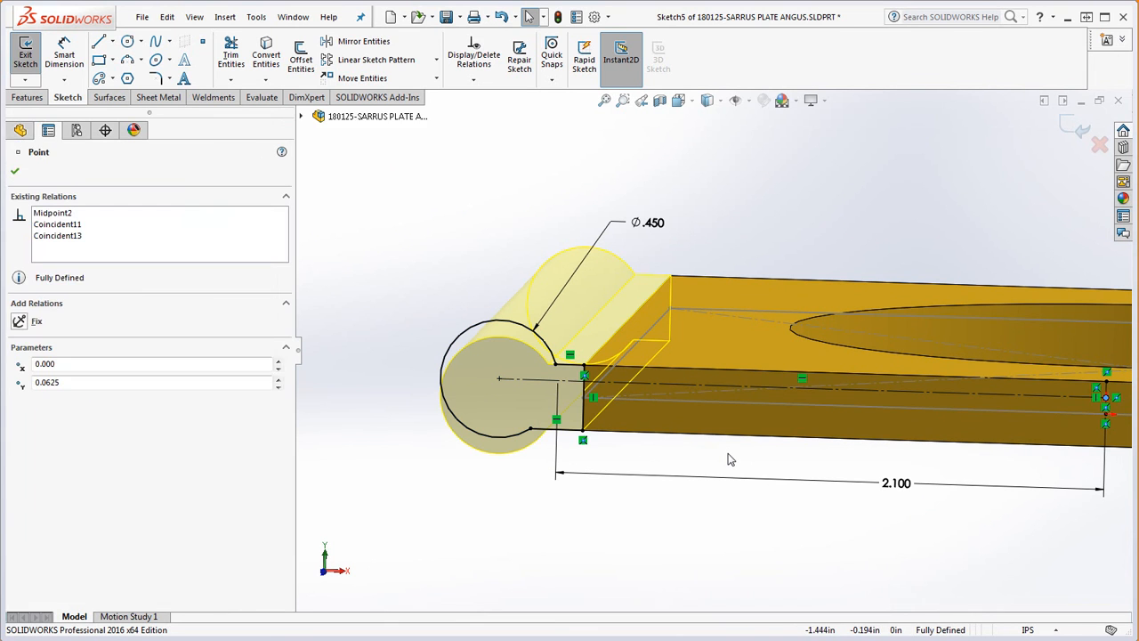
key(ctrl+z)
key(ctrl+z)
key(ctrl+z)
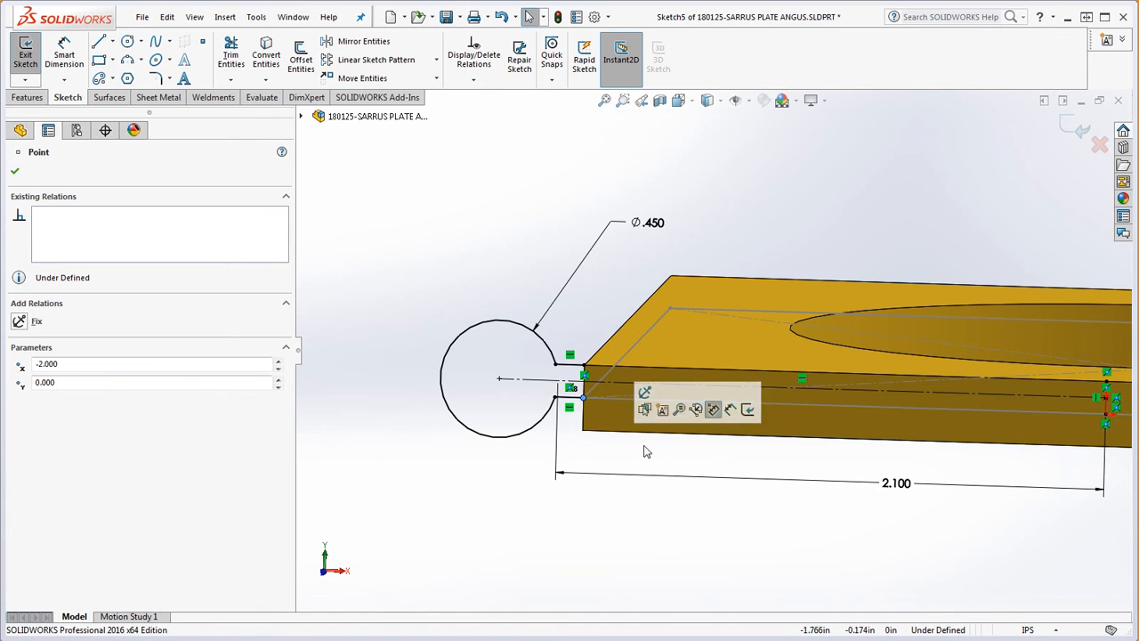
scroll(644, 451, up, 3)
scroll(828, 367, down, 1)
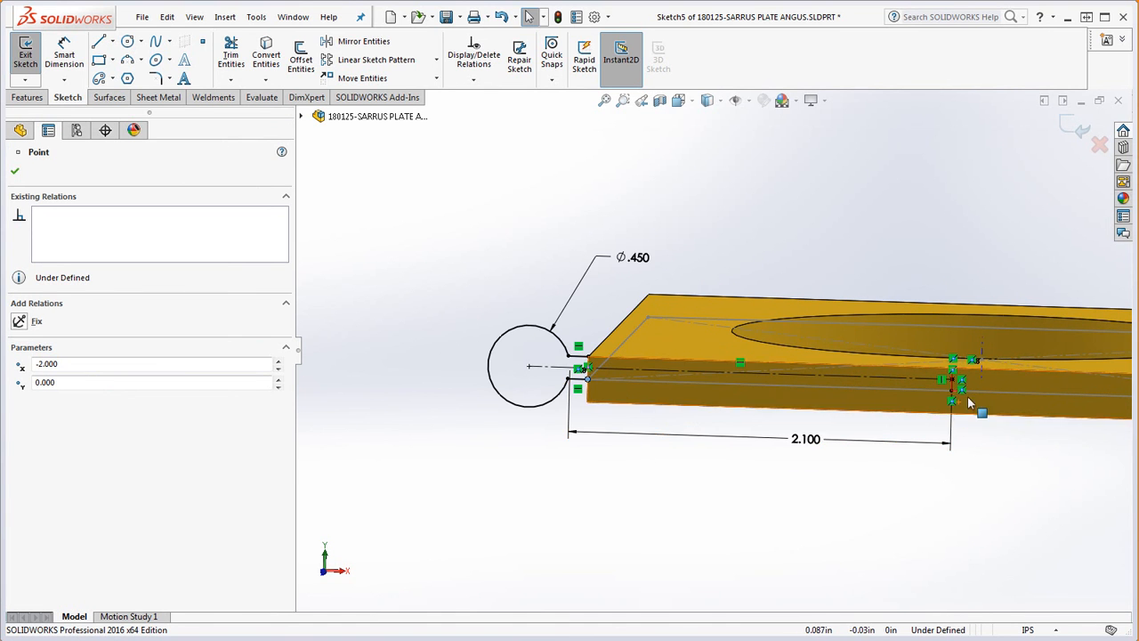
scroll(975, 411, down, 3)
scroll(949, 389, up, 3)
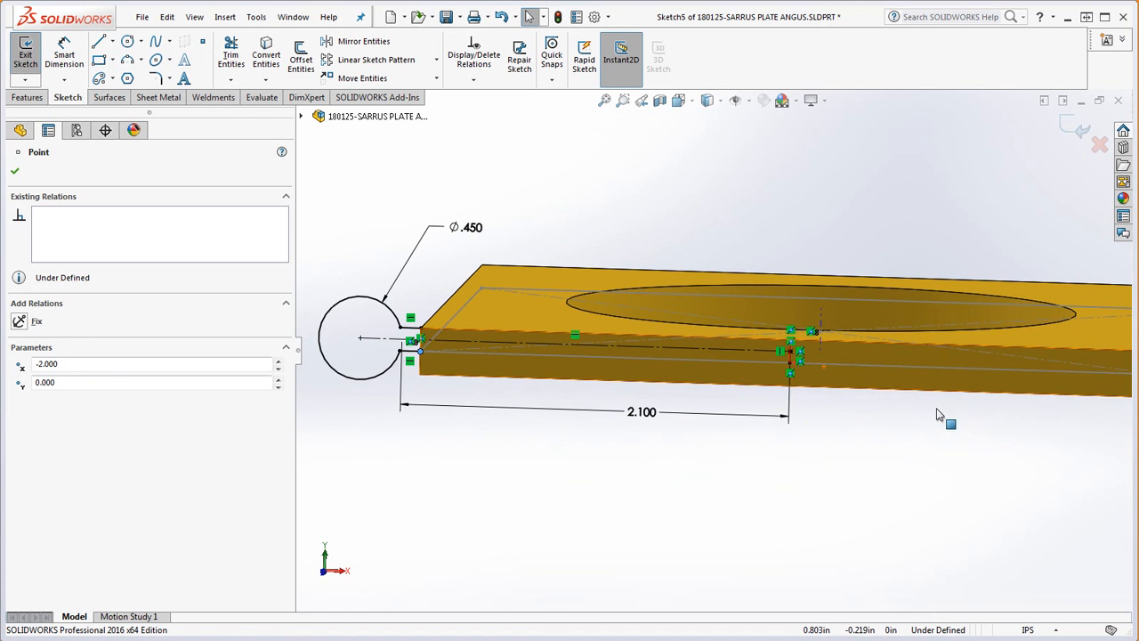
Redo the Sketch5 edits to restore the closed hinge profile and the centreline placed on the origin
key(Escape)
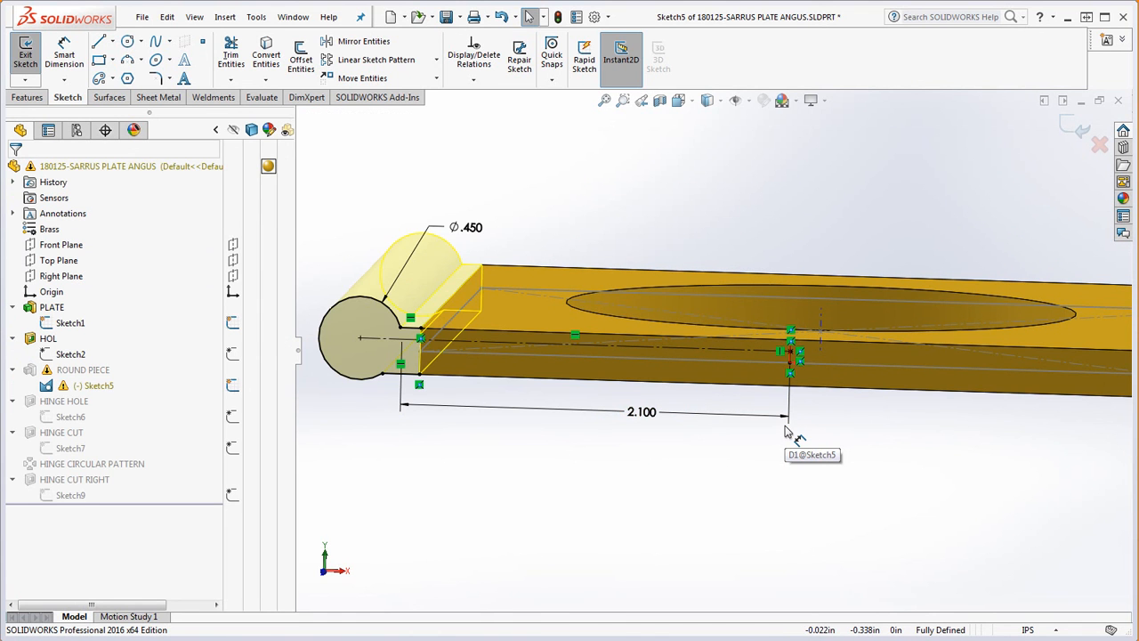
key(ctrl+z)
key(ctrl+z)
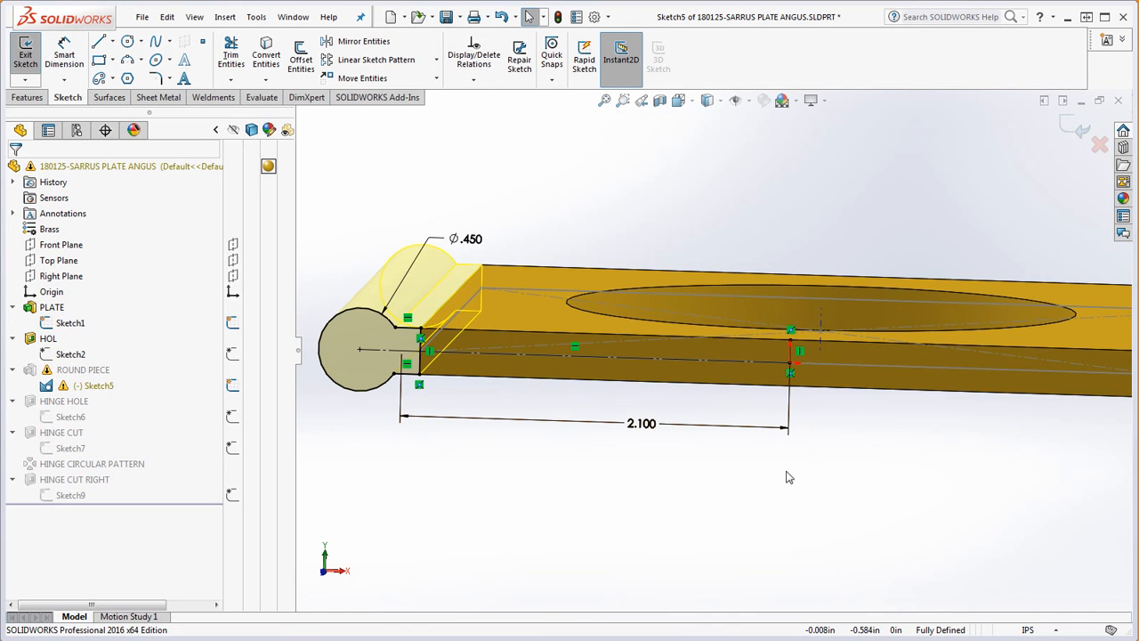
Rebuild the part to leave Sketch5 and inspect the hinges on all sides of the plate
click(558, 16)
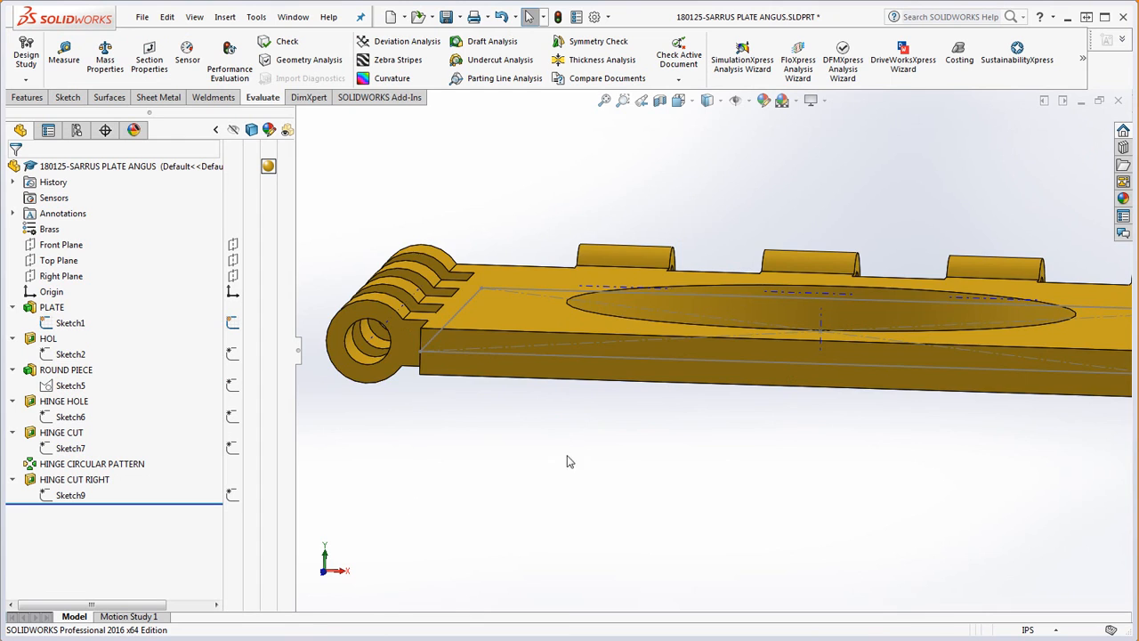
scroll(587, 428, up, 3)
middle_drag(613, 391, 596, 463)
scroll(641, 472, down, 3)
scroll(690, 471, up, 3)
scroll(852, 346, down, 1)
middle_drag(852, 348, 828, 469)
scroll(849, 419, down, 1)
scroll(843, 448, up, 2)
scroll(790, 275, down, 1)
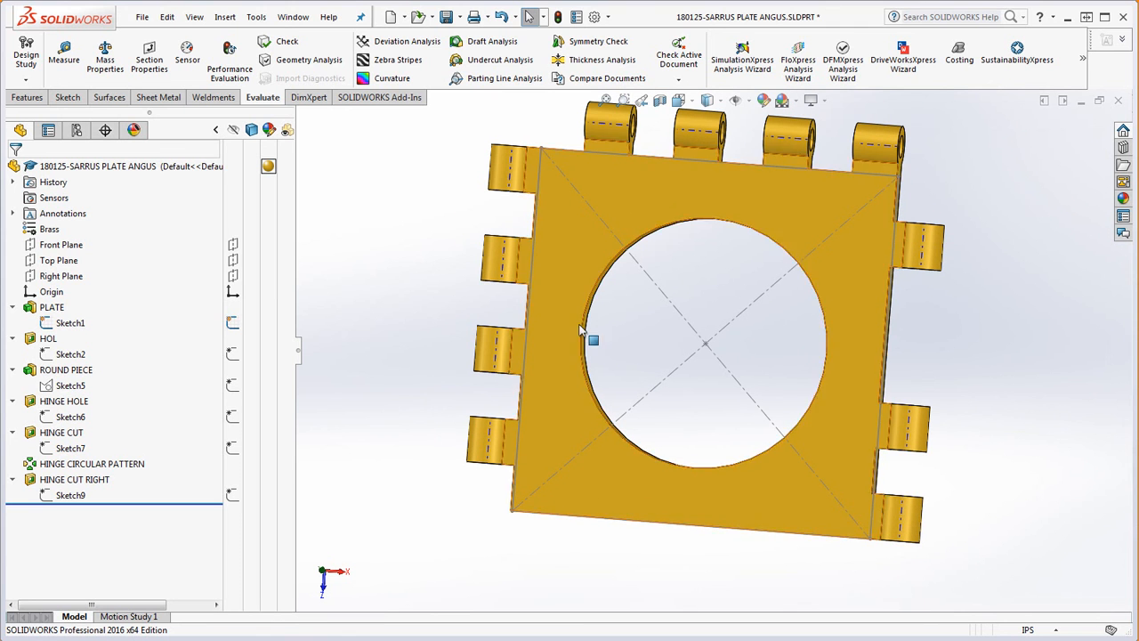
Recheck the mass properties of the rebuilt mid-plane plate and close the report
click(122, 51)
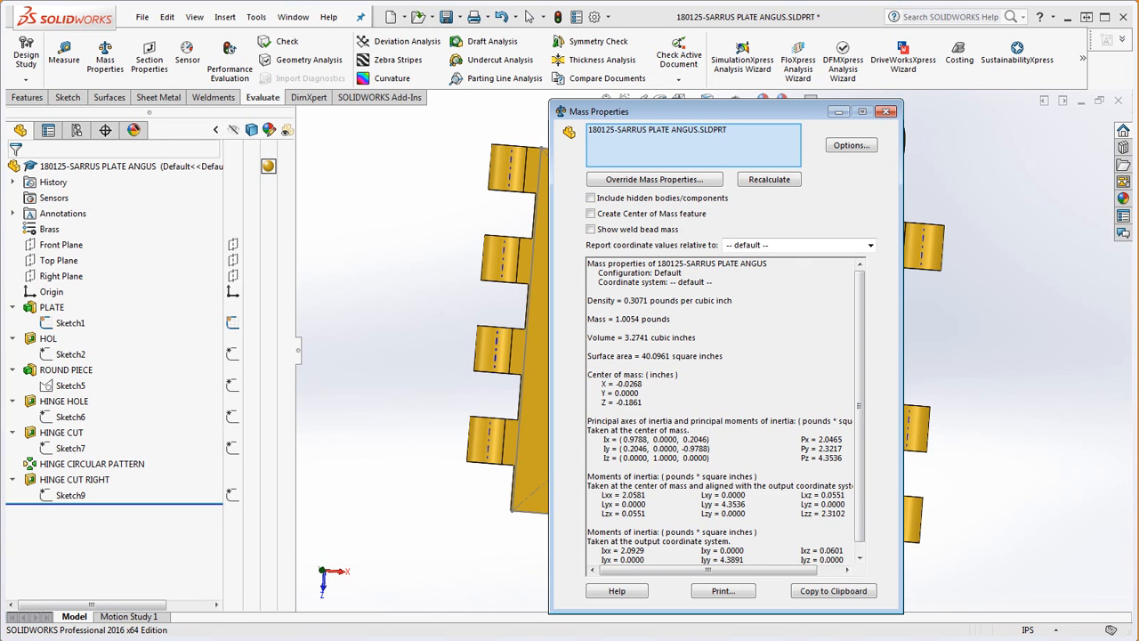
click(886, 113)
scroll(985, 237, up, 1)
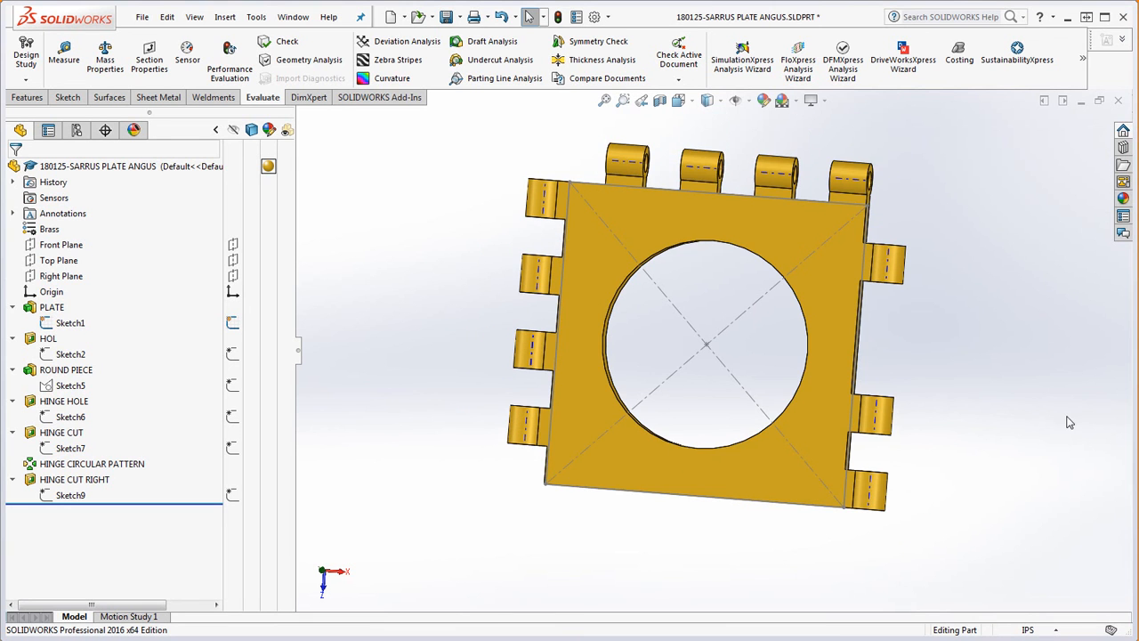